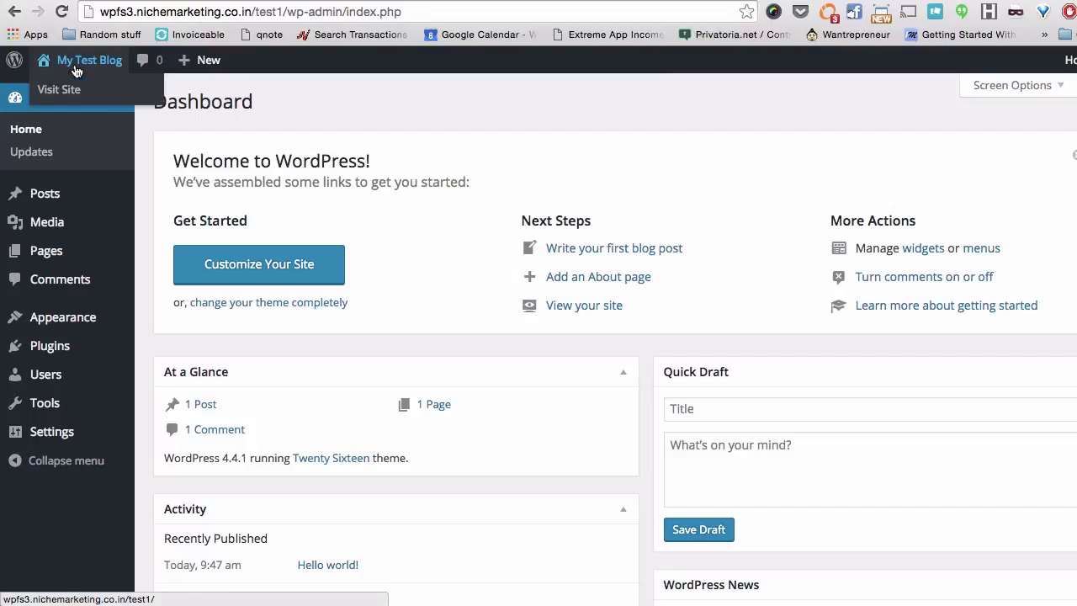
View the blog's public site and scroll through it
right_click(67, 91)
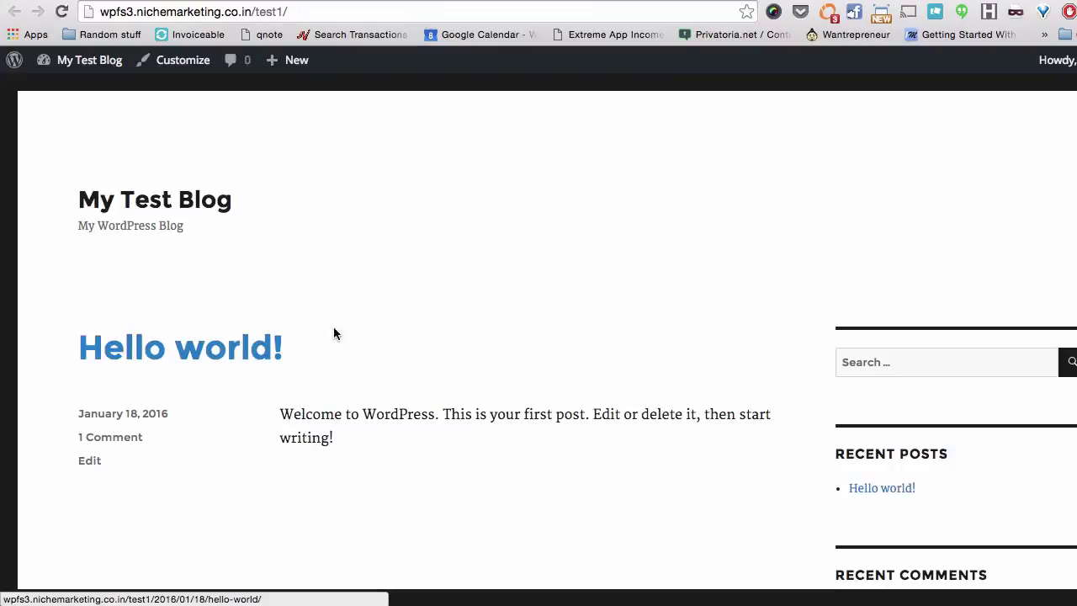
scroll(540, 252, "down", 1)
scroll(464, 253, "down", 2)
scroll(332, 221, "up", 1)
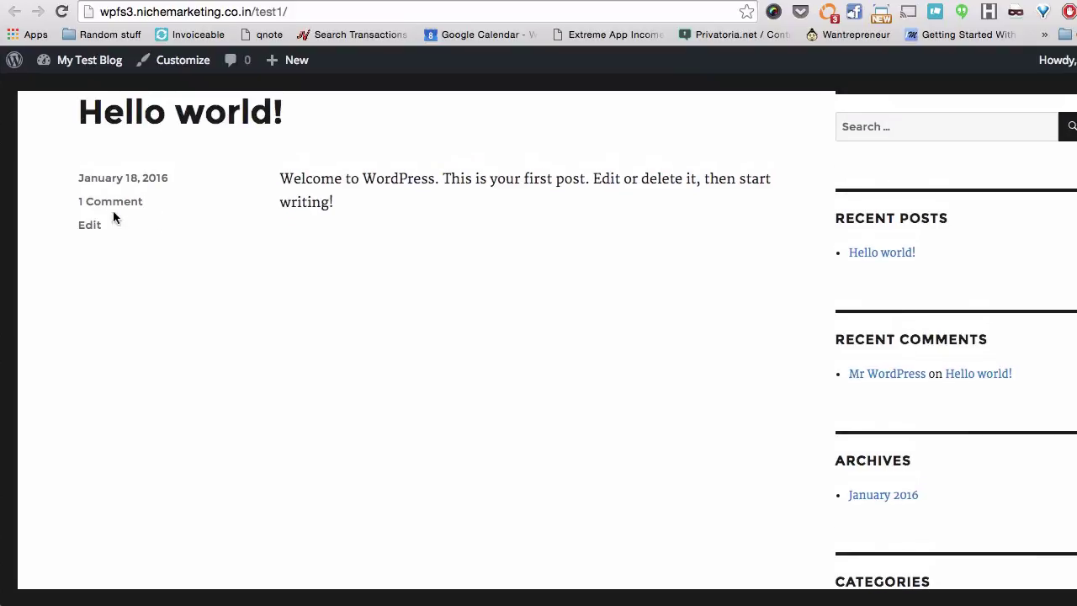
scroll(533, 254, "down", 2)
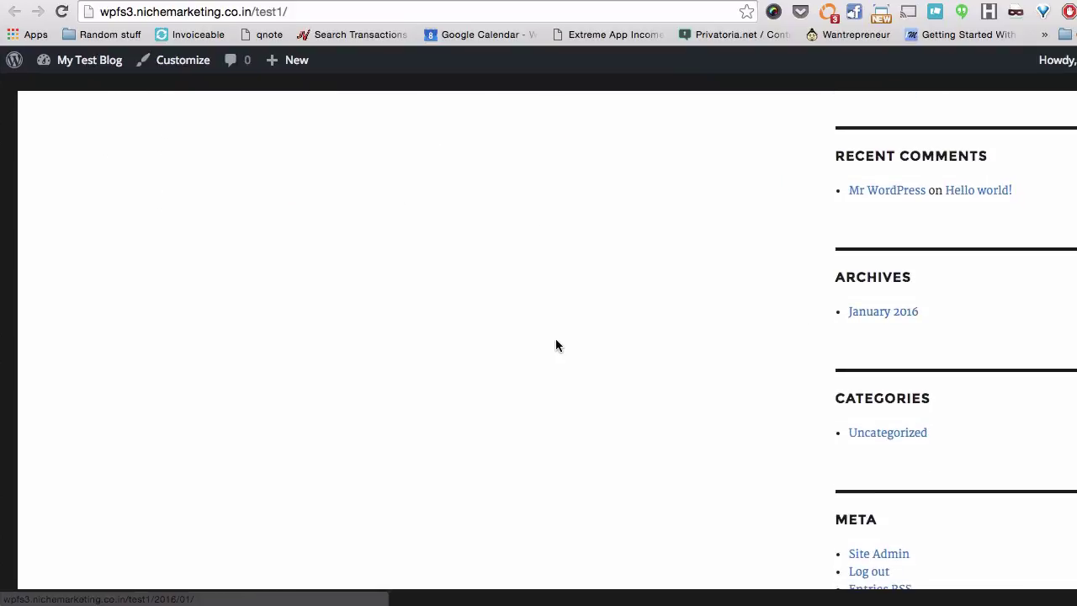
scroll(555, 338, "down", 1)
scroll(555, 351, "down", 1)
scroll(456, 301, "up", 7)
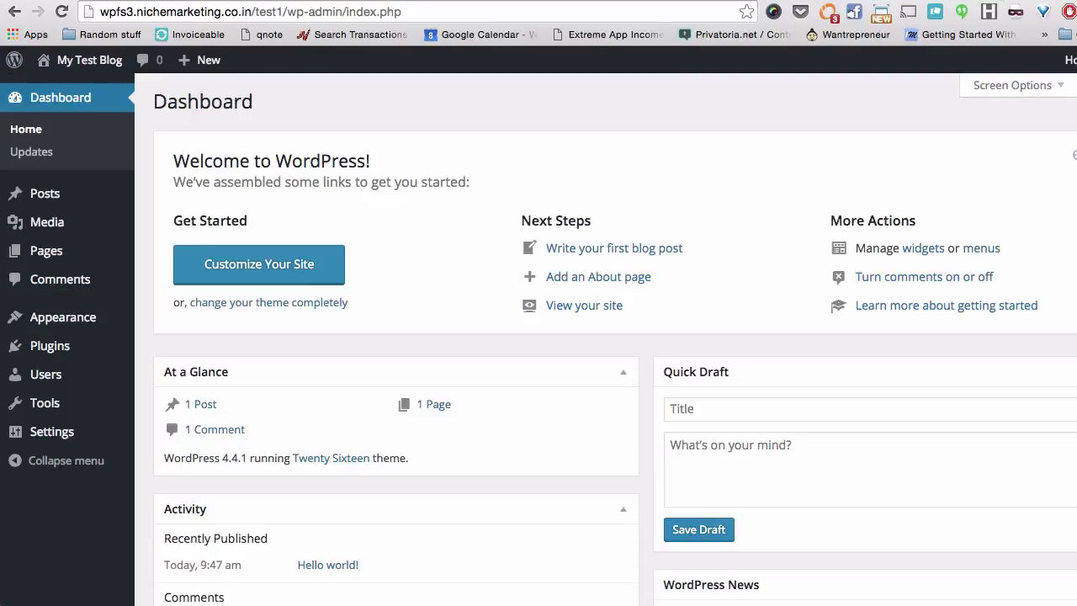
mouse_move(50, 346)
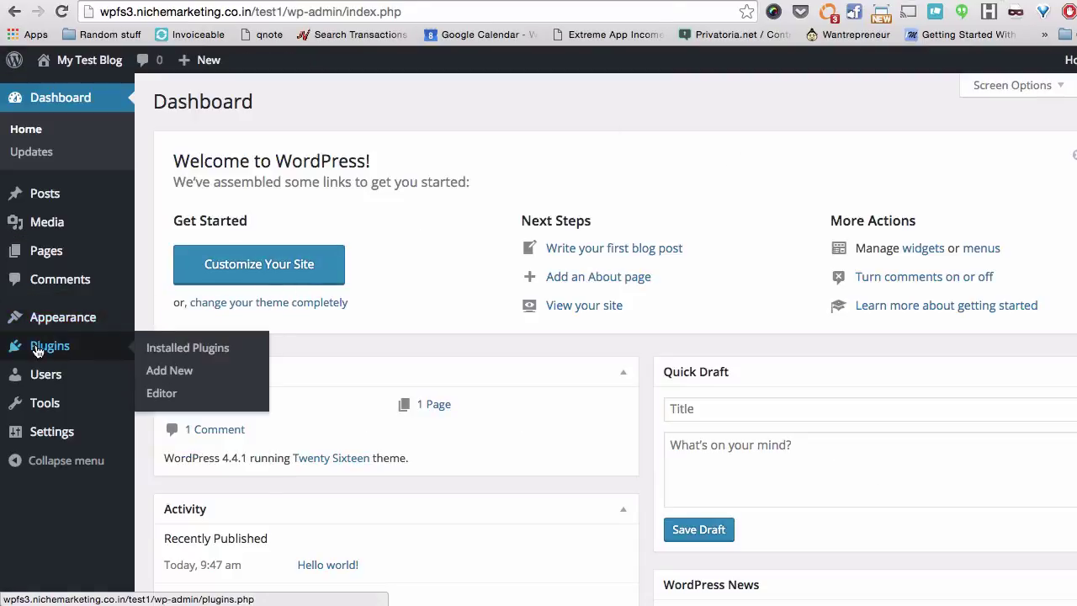
Upload wp-freshstart-v3.zip from Downloads as a new plugin, install it and activate it
left_click(158, 348)
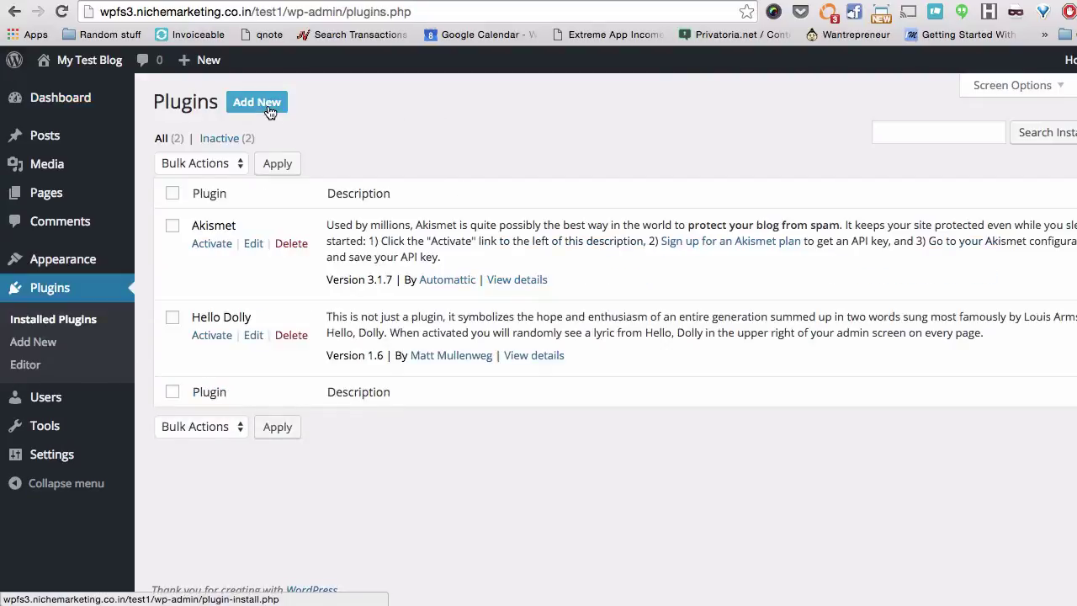
left_click(270, 108)
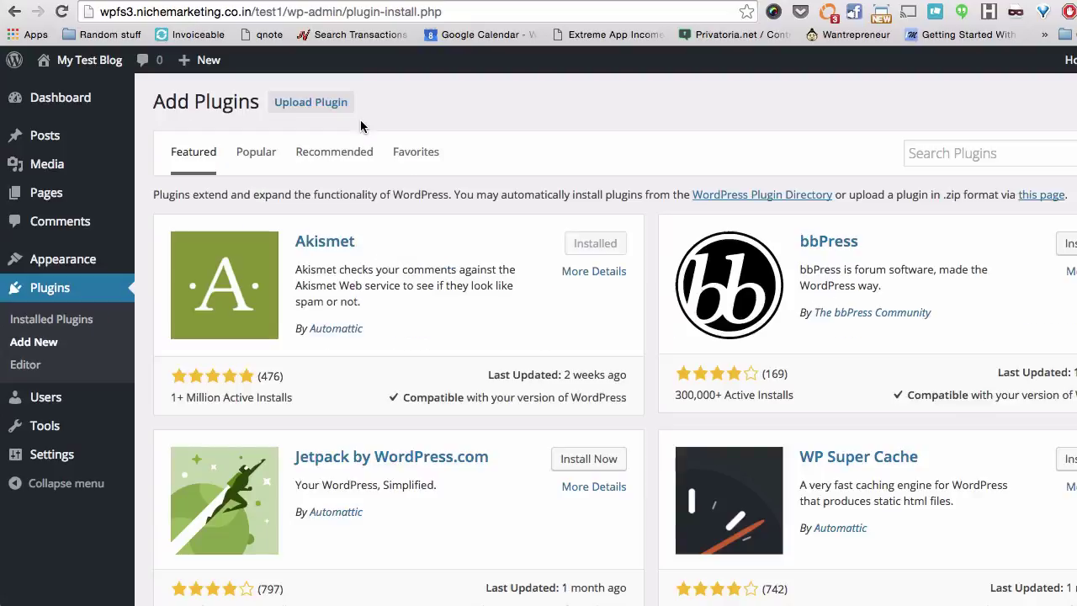
left_click(324, 111)
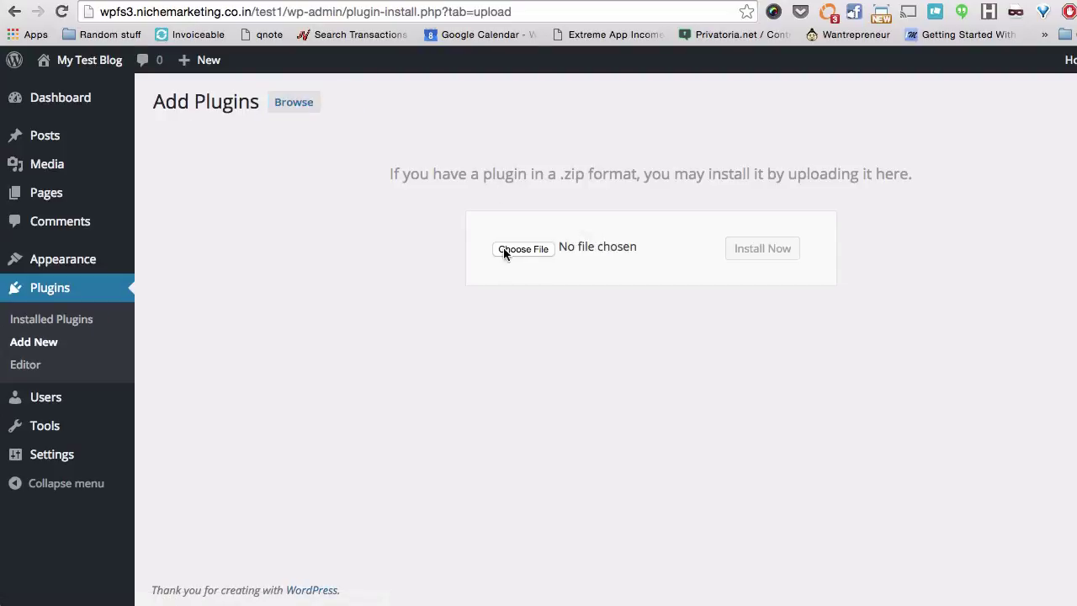
left_click(514, 249)
left_click(353, 244)
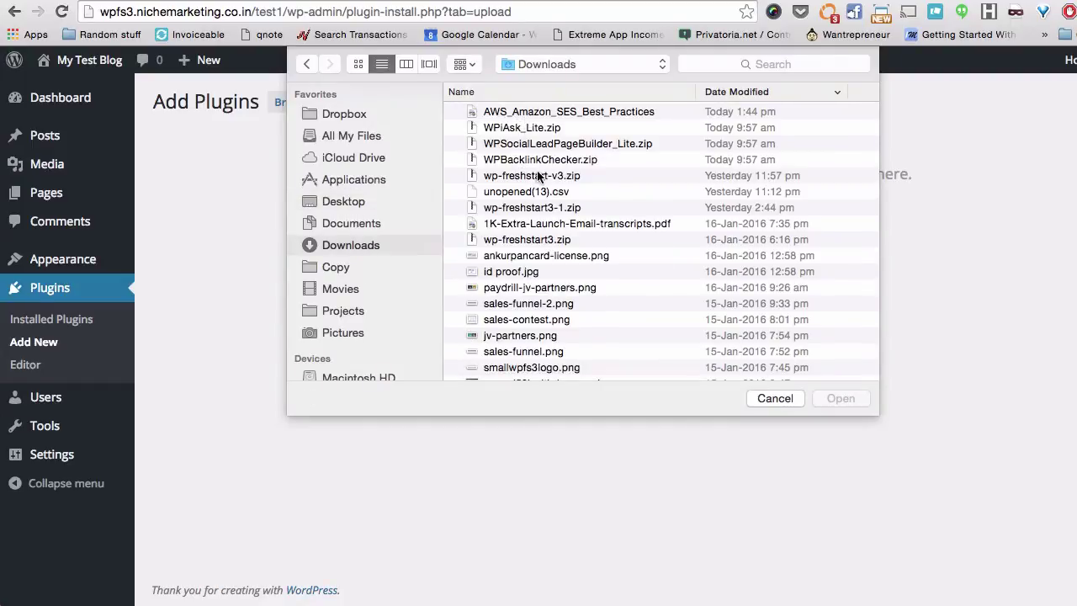
double_click(537, 175)
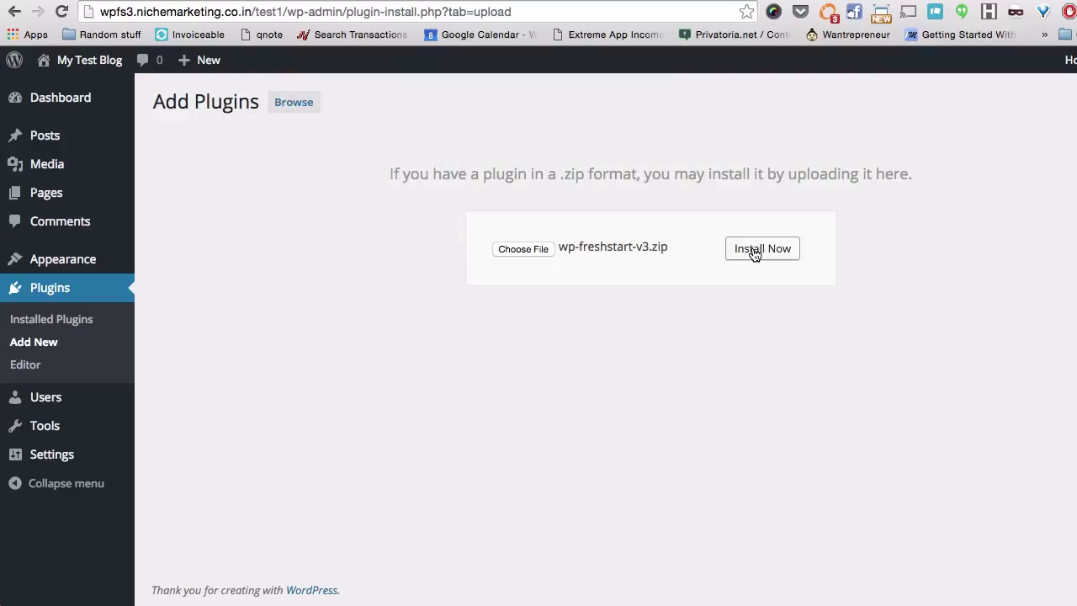
left_click(752, 251)
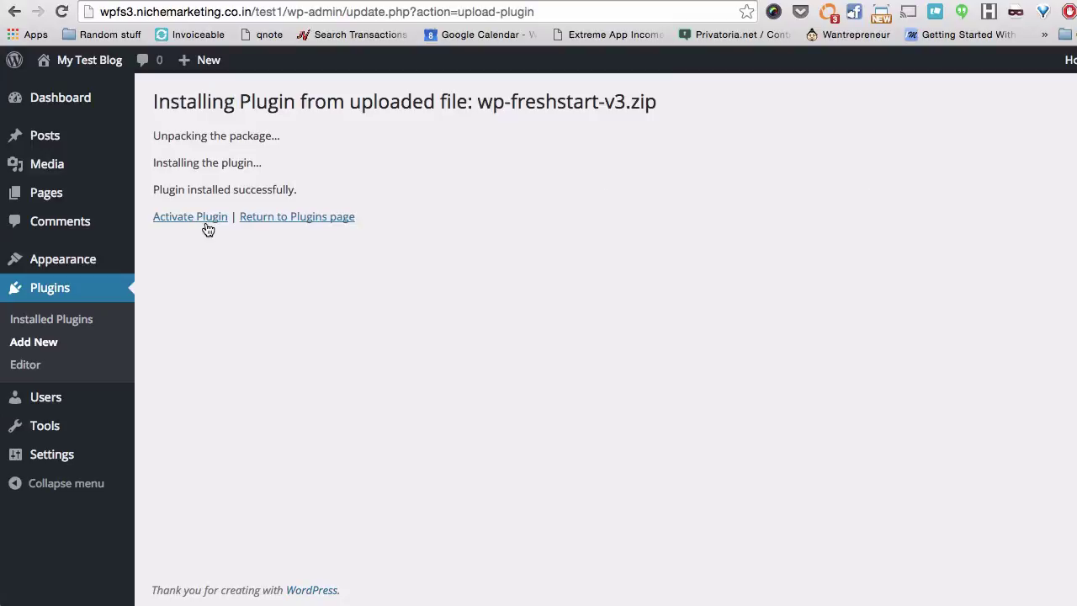
left_click(207, 224)
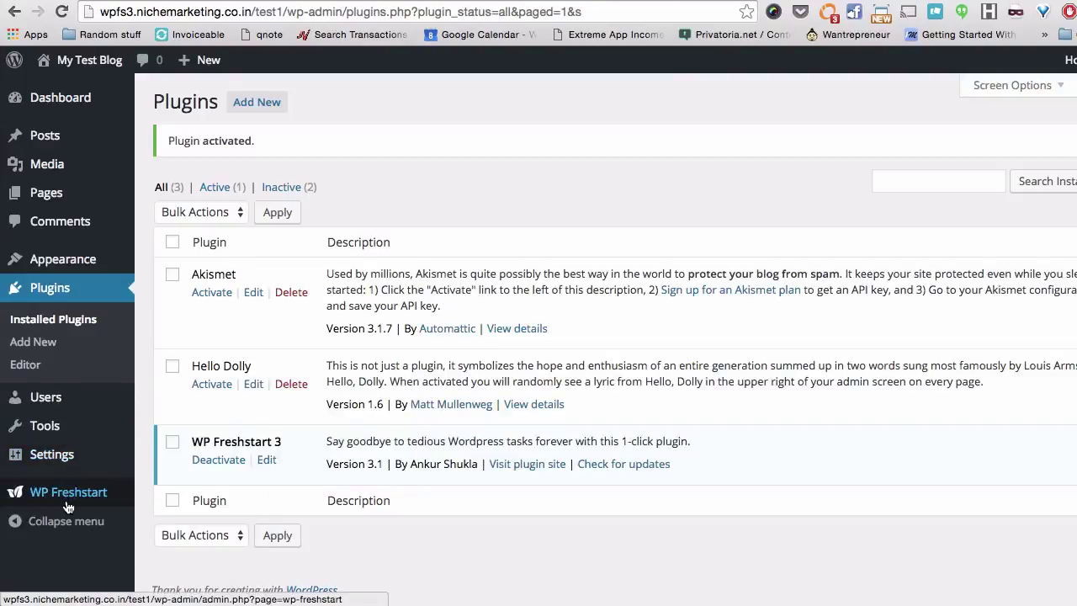
Open the WP Freshstart settings page and scroll down to the Content options
left_click(63, 496)
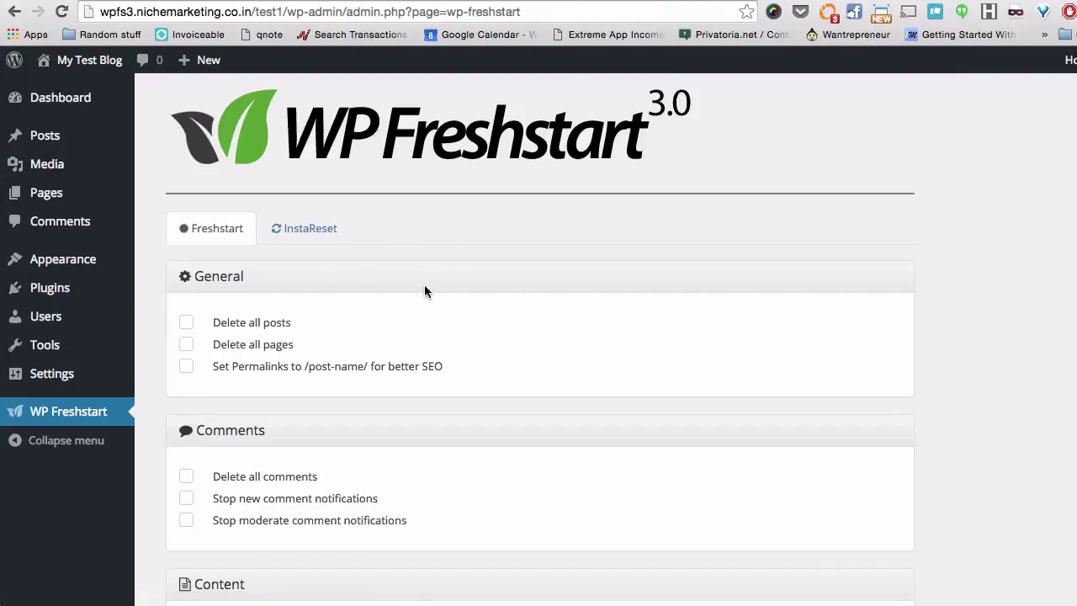
scroll(424, 291, "down", 2)
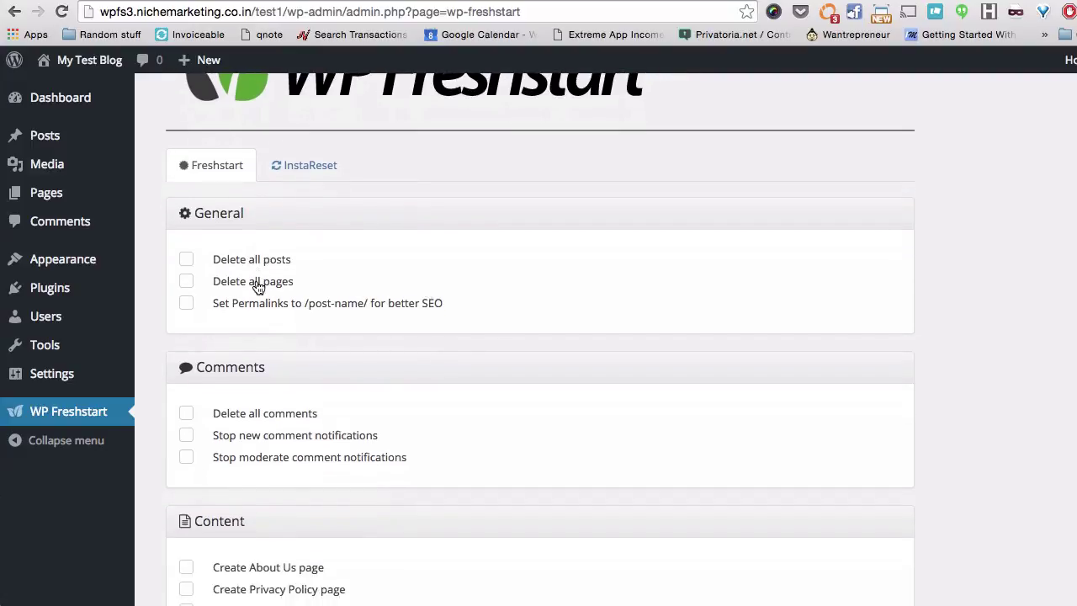
scroll(259, 288, "down", 1)
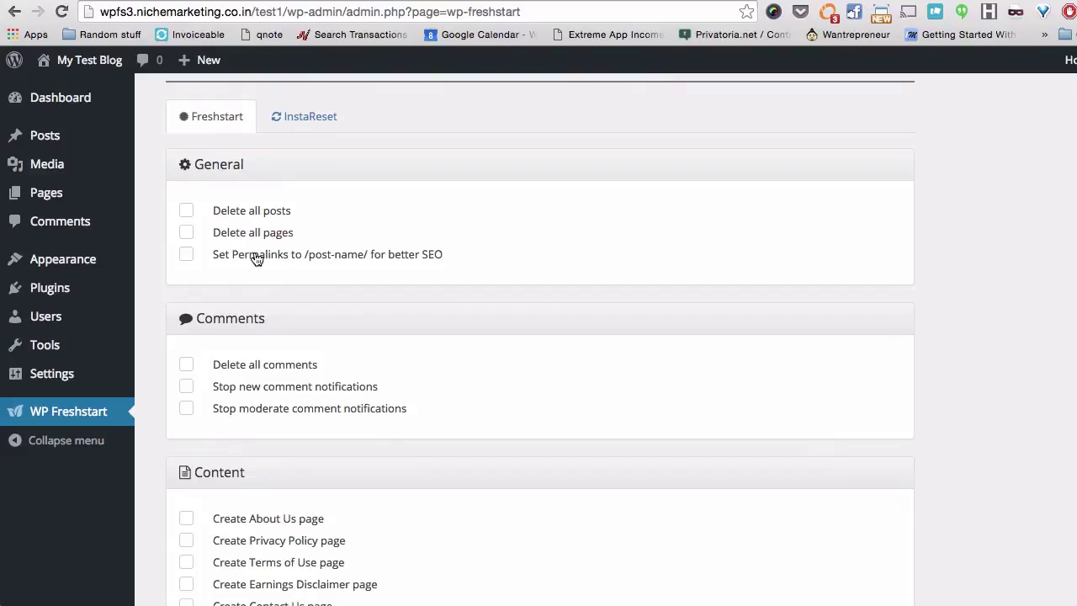
scroll(257, 259, "down", 2)
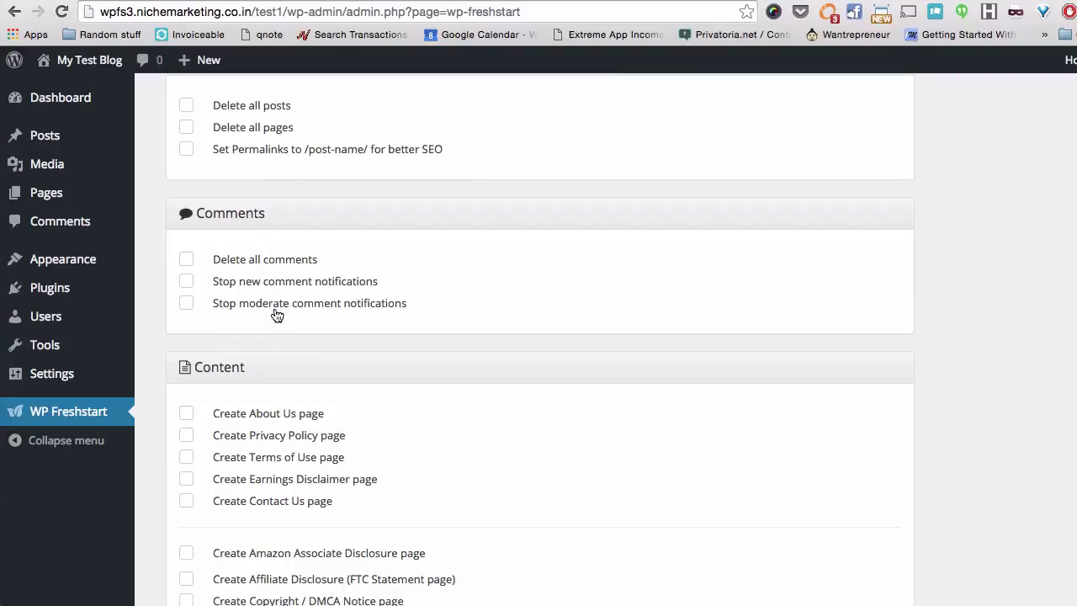
scroll(277, 313, "down", 1)
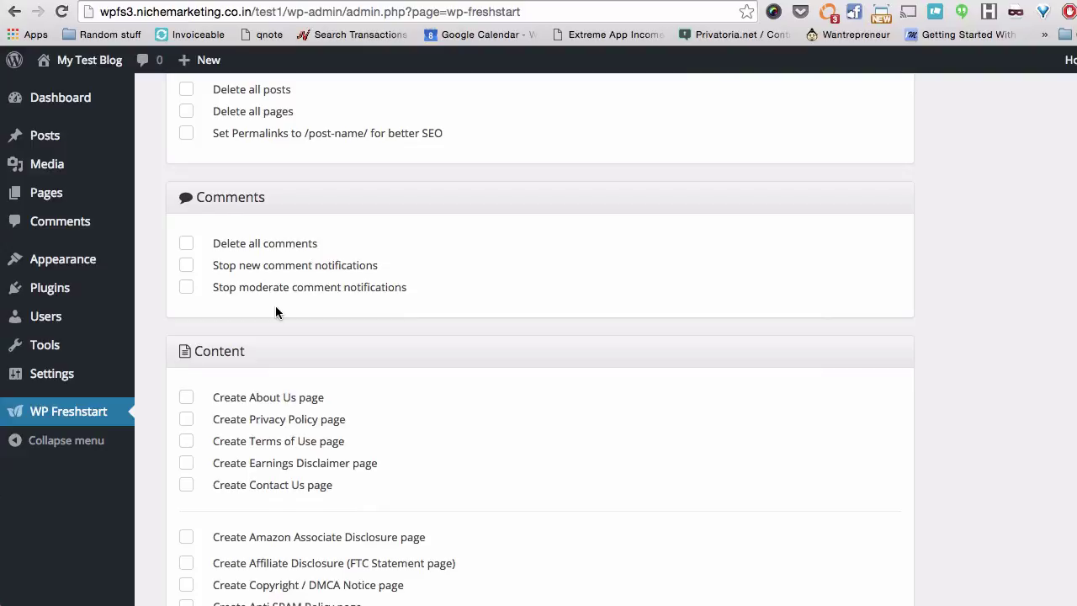
scroll(275, 312, "down", 2)
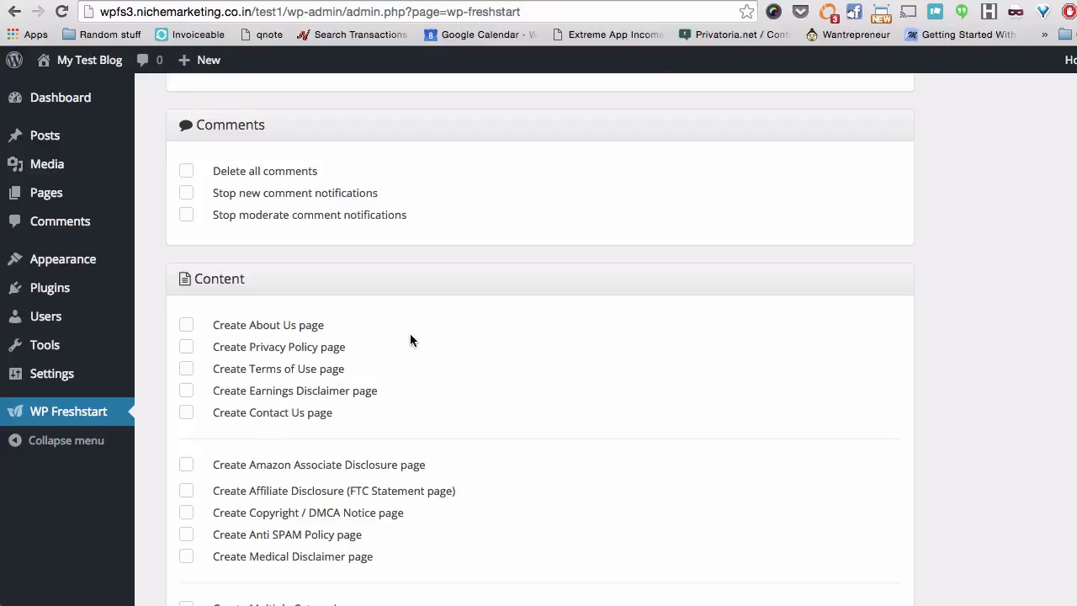
scroll(420, 337, "down", 1)
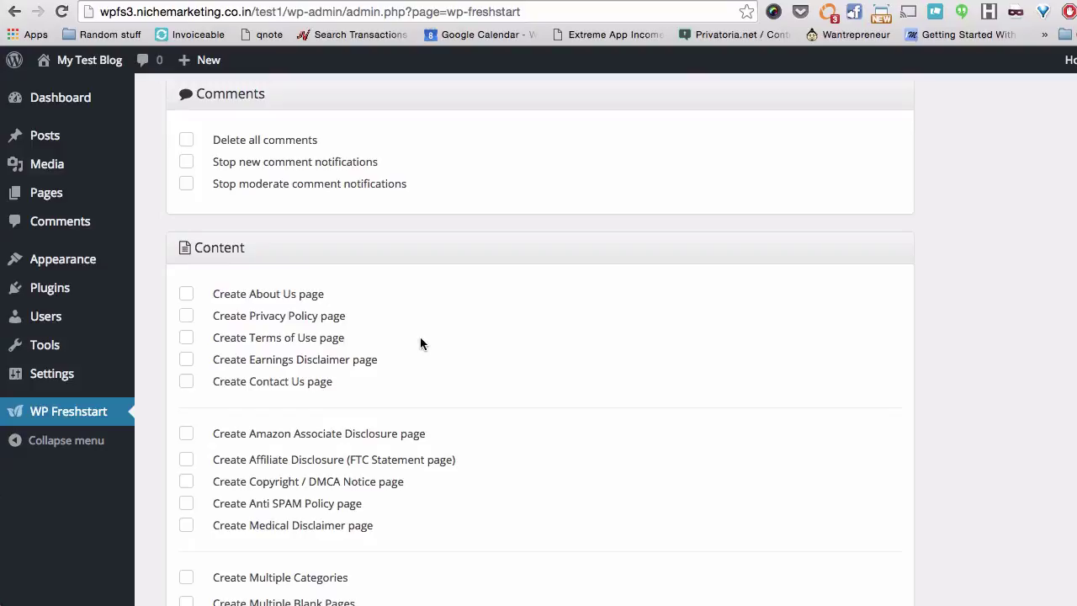
scroll(421, 341, "down", 4)
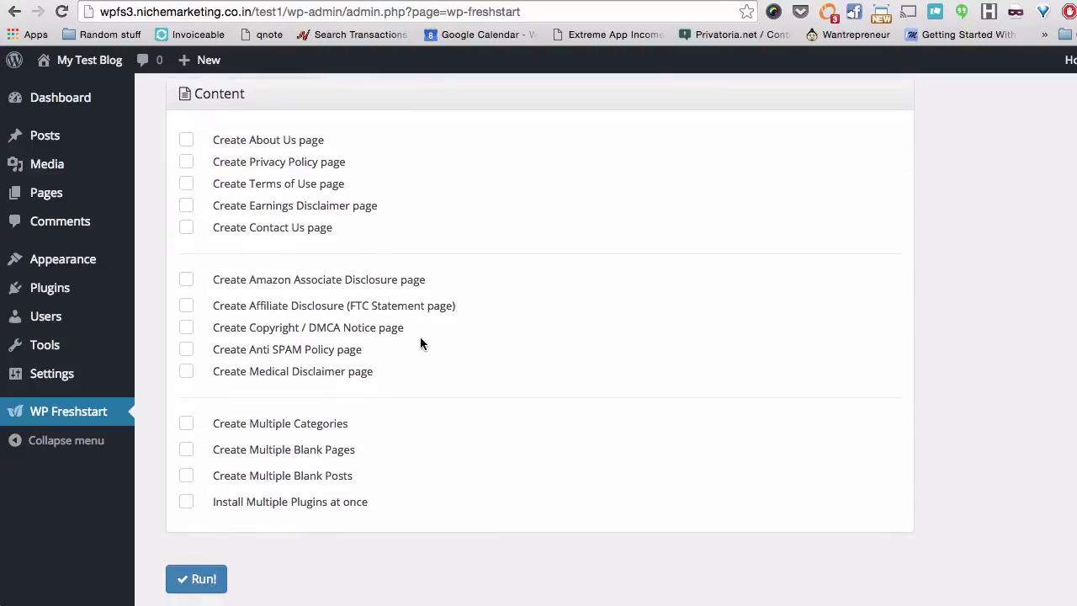
Enable the Amazon Associate Disclosure page with Amazon US as the region
left_click(186, 280)
left_click(220, 321)
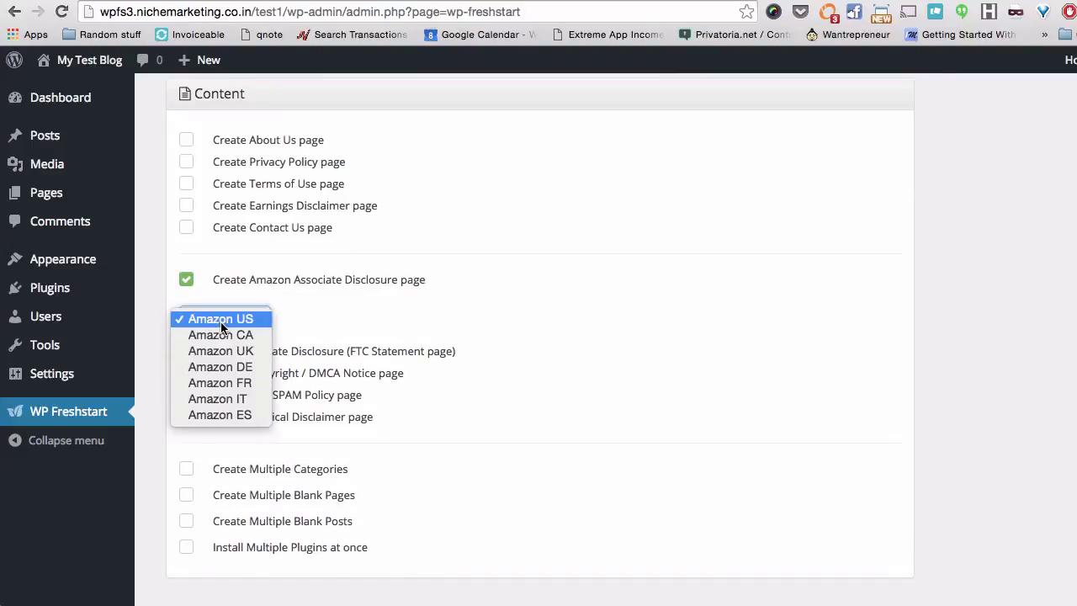
left_click(323, 313)
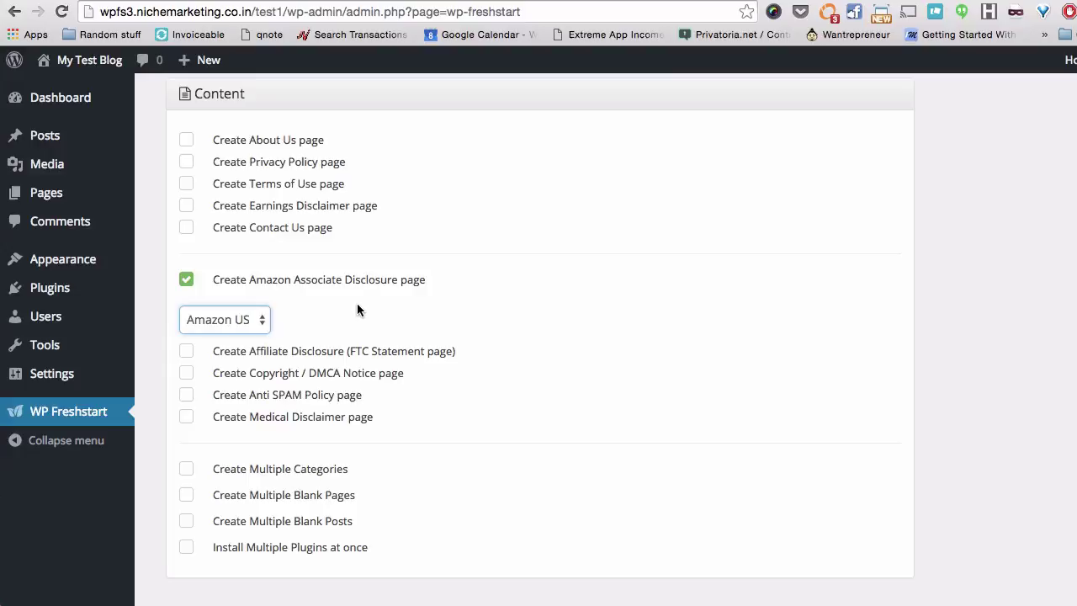
scroll(294, 328, "down", 1)
scroll(253, 373, "down", 2)
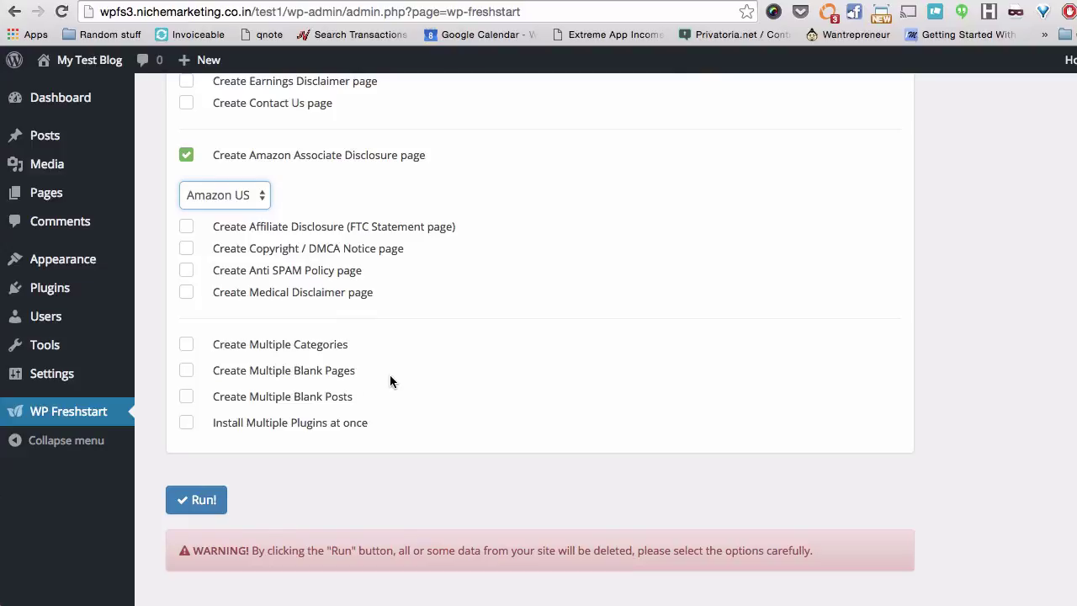
Mark all existing posts and pages for deletion
scroll(390, 375, "up", 4)
scroll(343, 243, "up", 1)
scroll(347, 247, "up", 3)
scroll(348, 247, "up", 1)
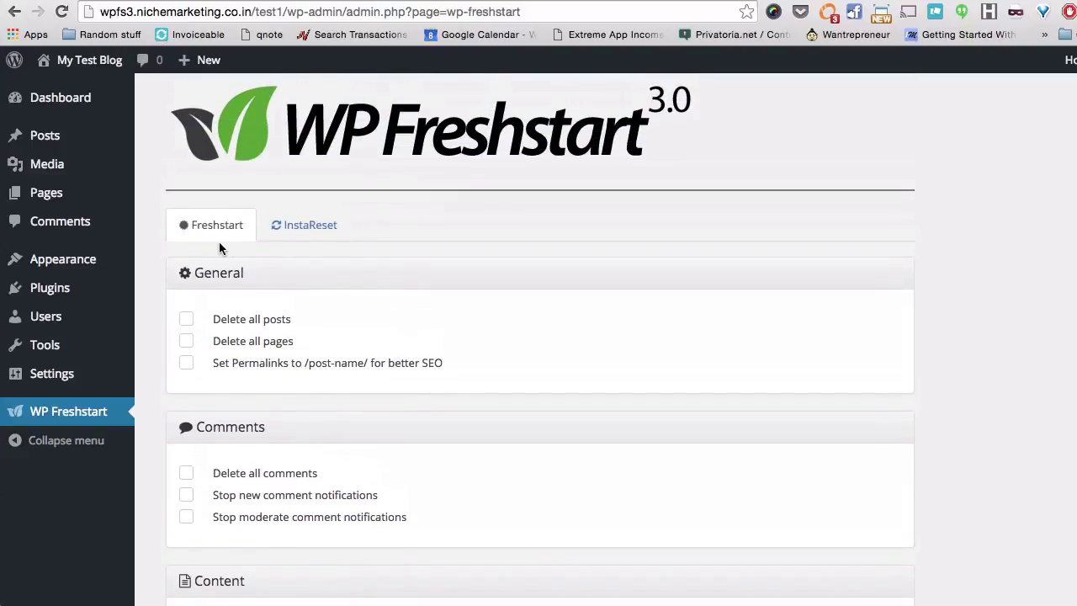
left_click(185, 318)
left_click(186, 341)
Set post-name permalinks, delete all comments and turn off new and moderation comment notifications
scroll(185, 337, "down", 2)
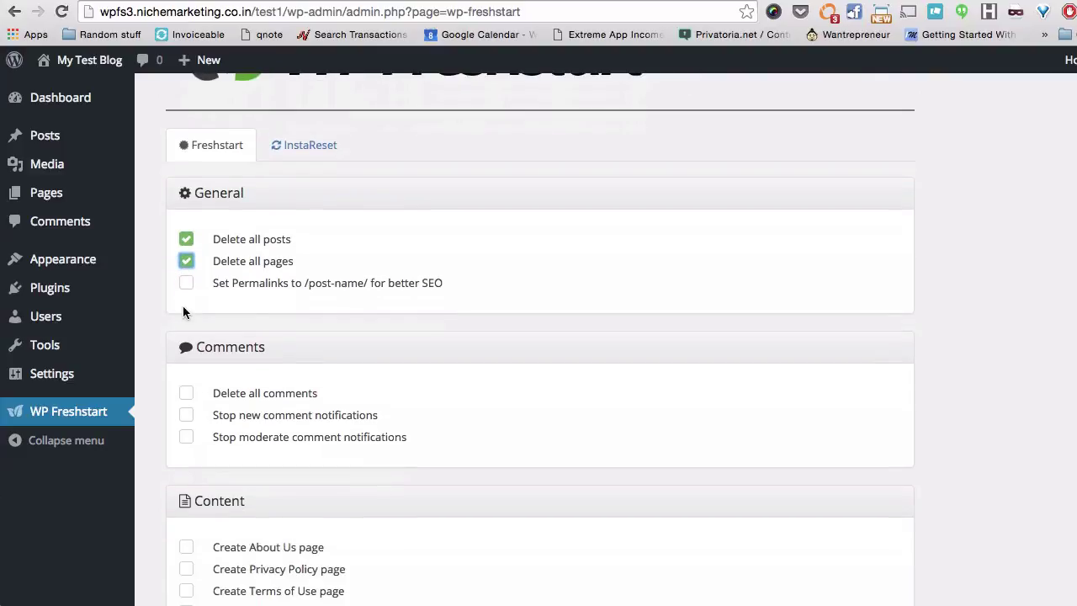
left_click(186, 284)
scroll(185, 294, "down", 1)
left_click(186, 345)
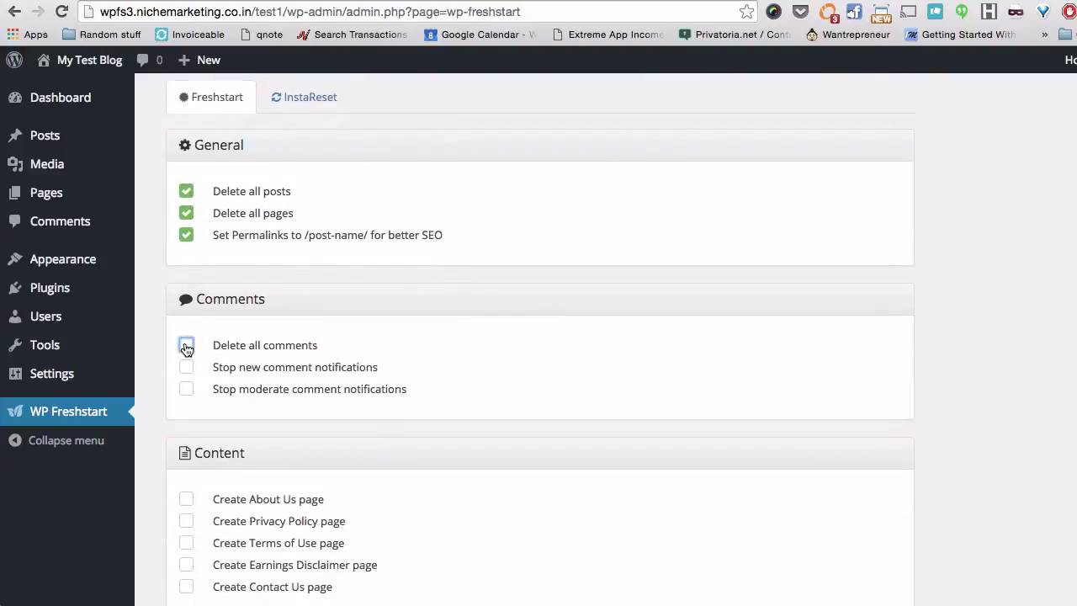
left_click(186, 389)
left_click(185, 366)
Create About Us, Privacy, Terms, Earnings, Contact, DMCA, Anti SPAM and Affiliate pages, plus multiple categories
scroll(193, 242, "down", 3)
left_click(186, 228)
left_click(186, 249)
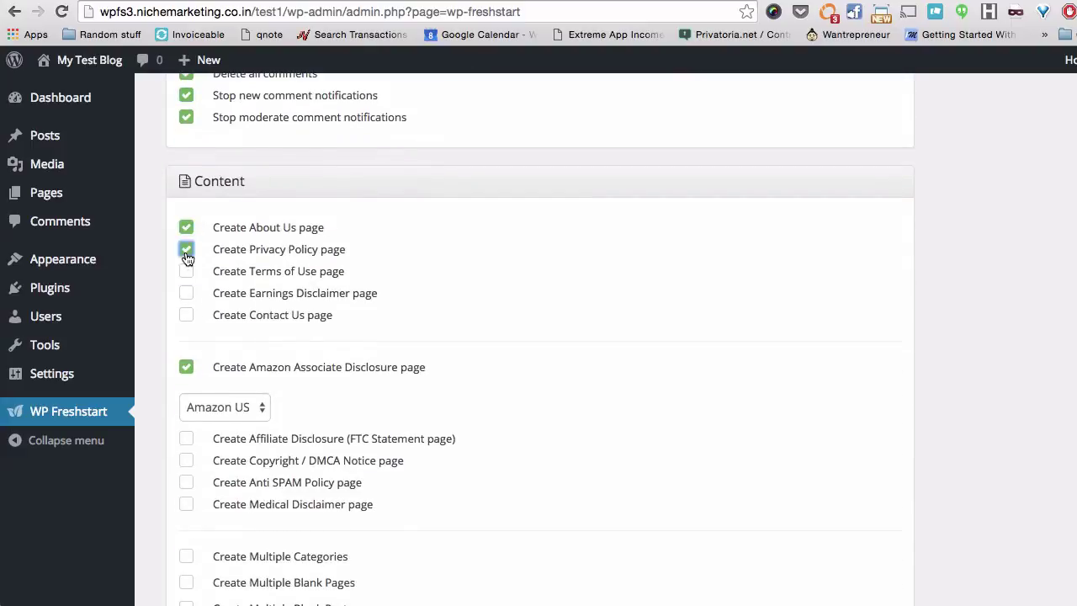
left_click(185, 272)
left_click(186, 292)
left_click(186, 314)
scroll(187, 324, "down", 2)
scroll(190, 327, "down", 2)
left_click(186, 245)
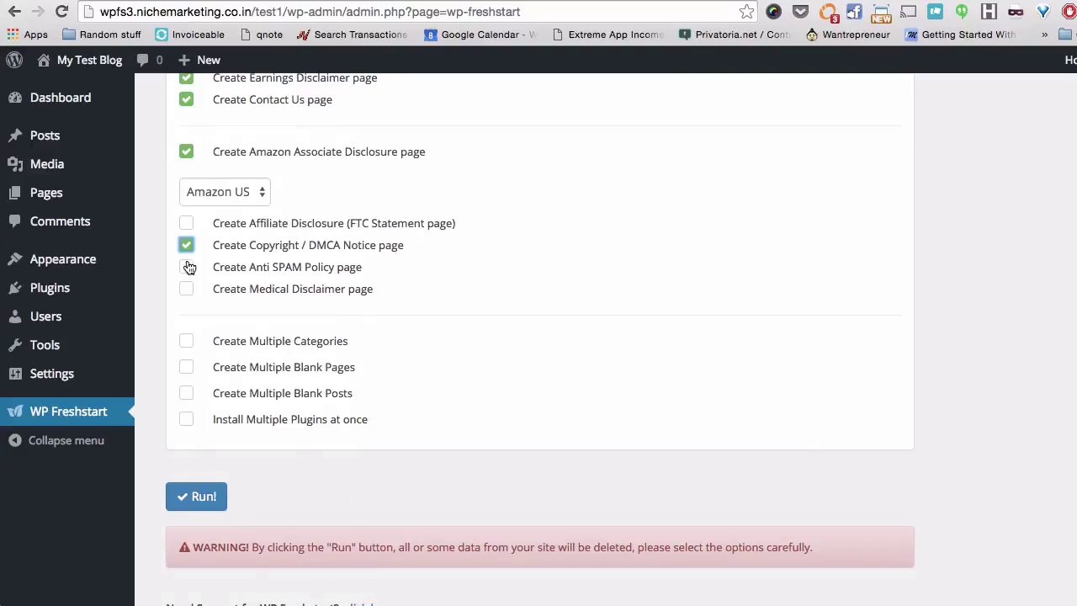
left_click(186, 267)
left_click(186, 223)
left_click(186, 341)
Enter categories 'dog training, dog fetch videos' and blank pages 'how to train your dog, how to stop barking'
left_click(256, 388)
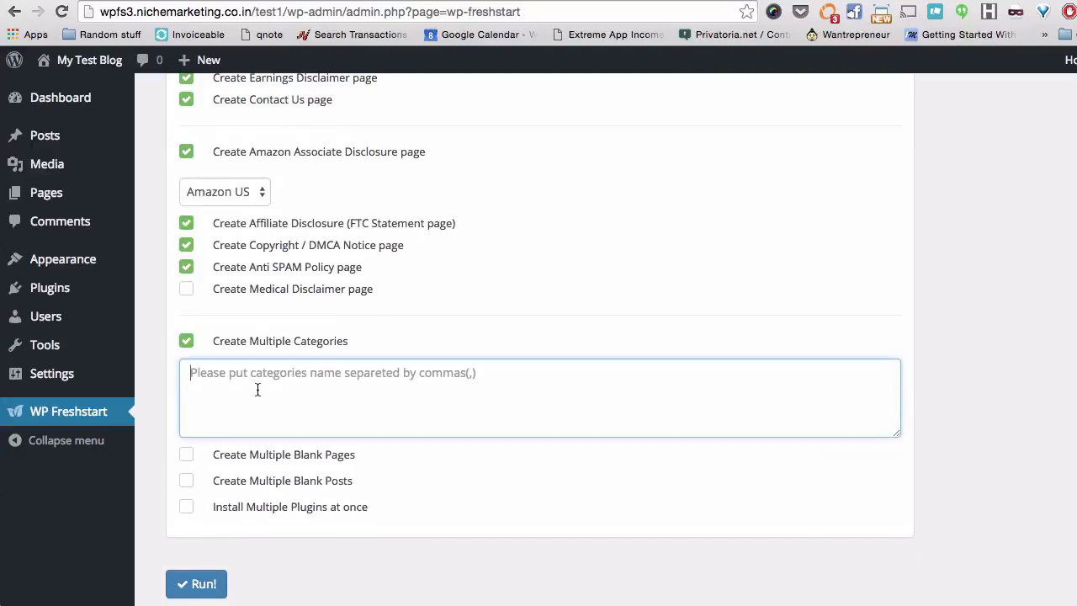
type("dg train")
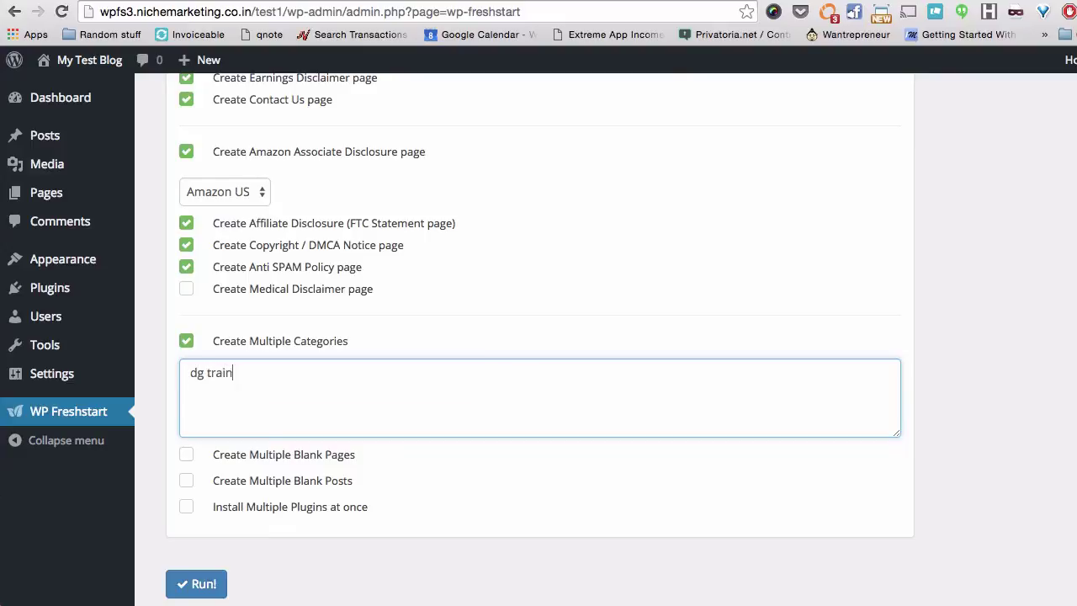
key("BackSpace")
key("BackSpace")
key("BackSpace")
key("BackSpace")
key("BackSpace")
type("og training, ")
type("dog")
type(" fetch video")
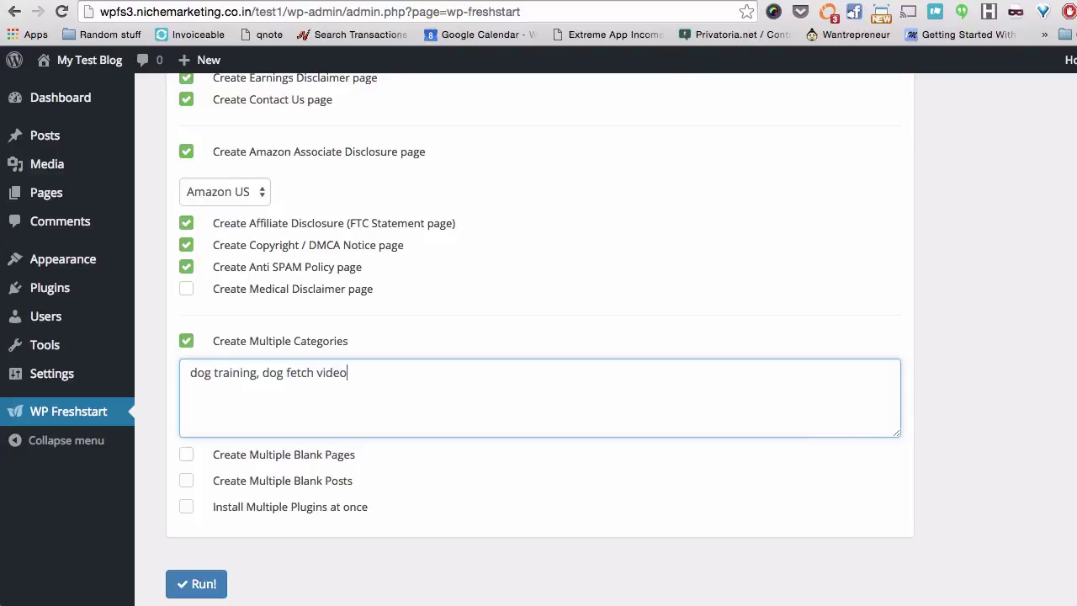
type("s")
left_click(185, 458)
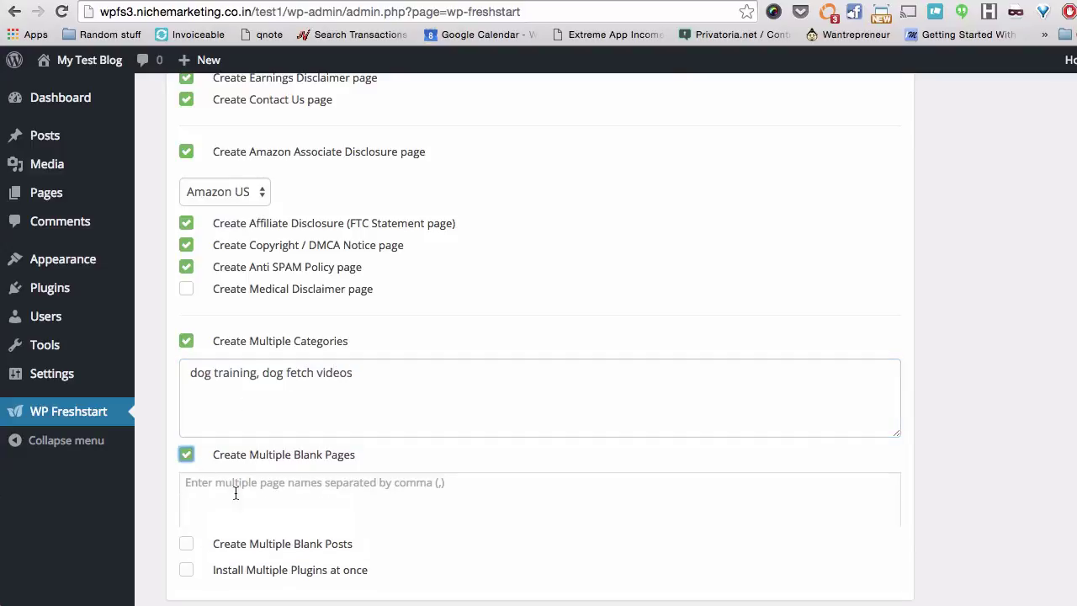
left_click(257, 510)
type("h")
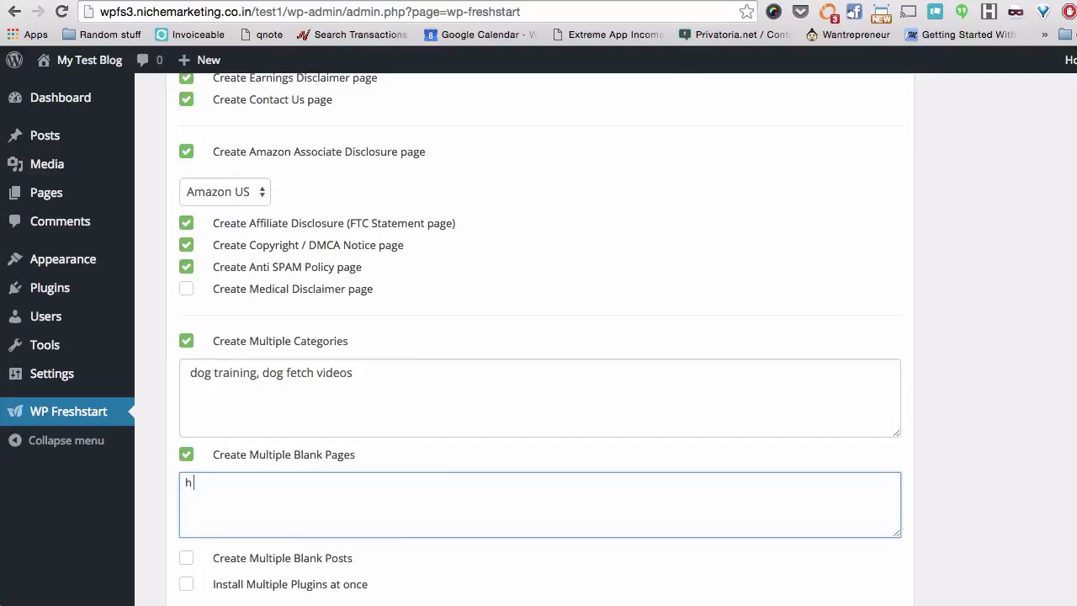
type("ow to train your")
type(" dog, how to ")
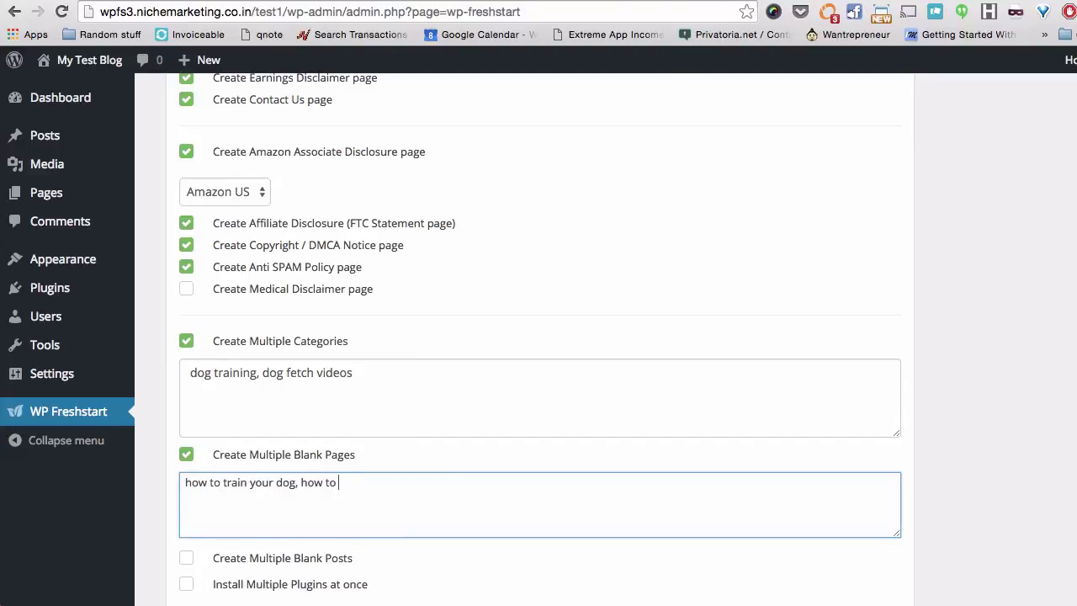
type("stop")
type(" barking")
Enable blank posts 'best dog training videos of 2015' and 'dog training made easy'
scroll(338, 374, "down", 3)
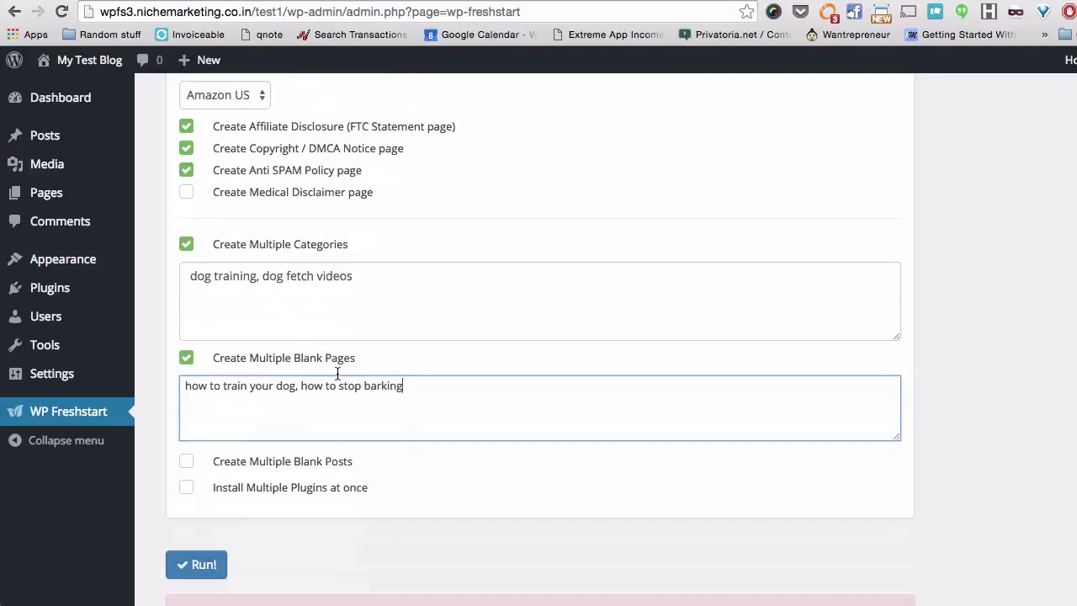
scroll(272, 308, "down", 4)
left_click(186, 322)
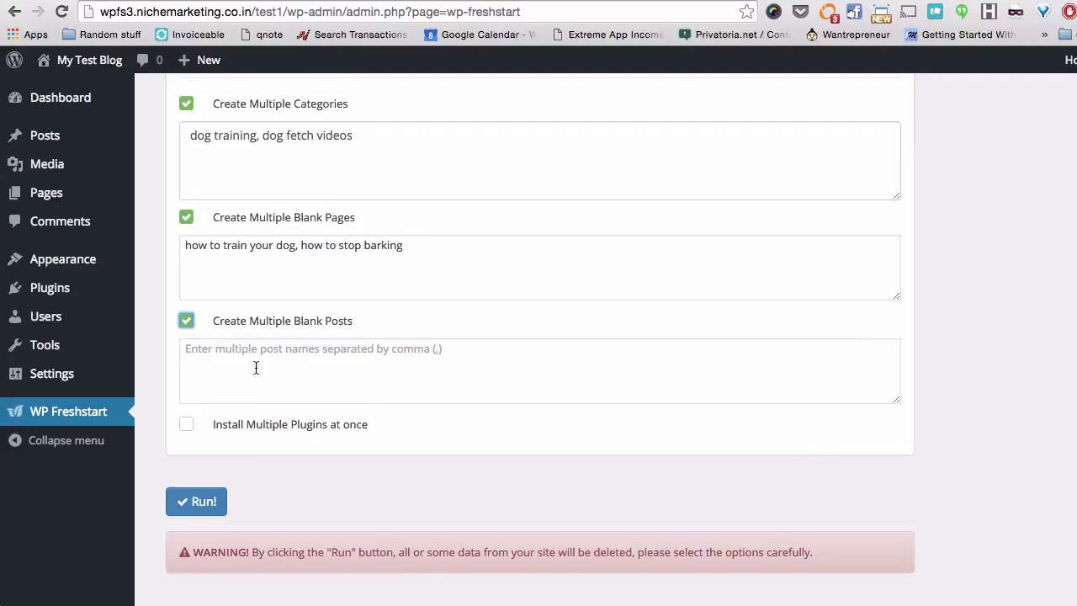
left_click(260, 376)
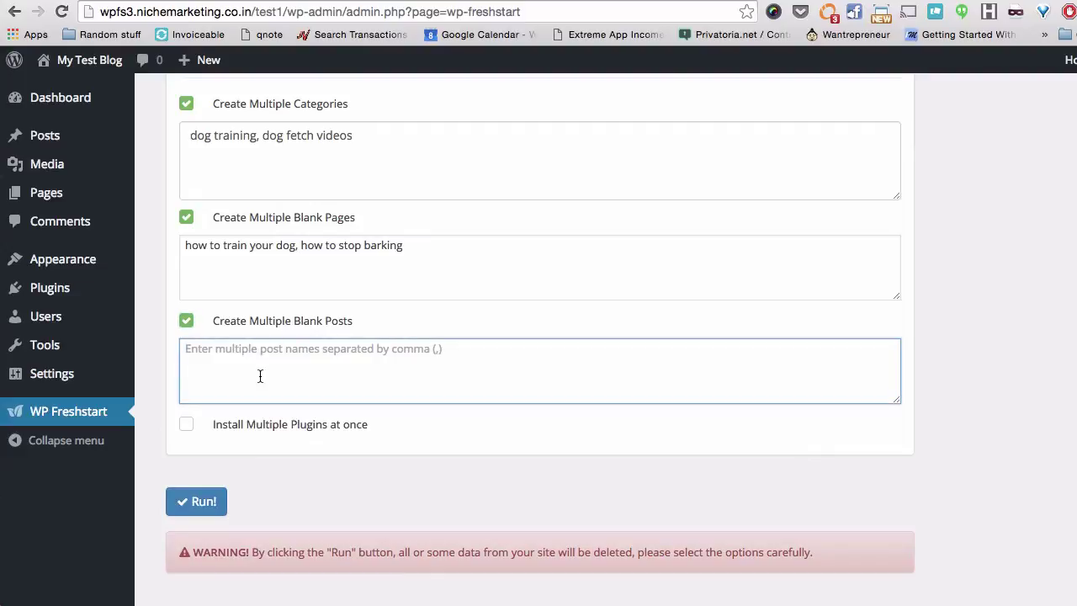
type("dog training")
key("super+a")
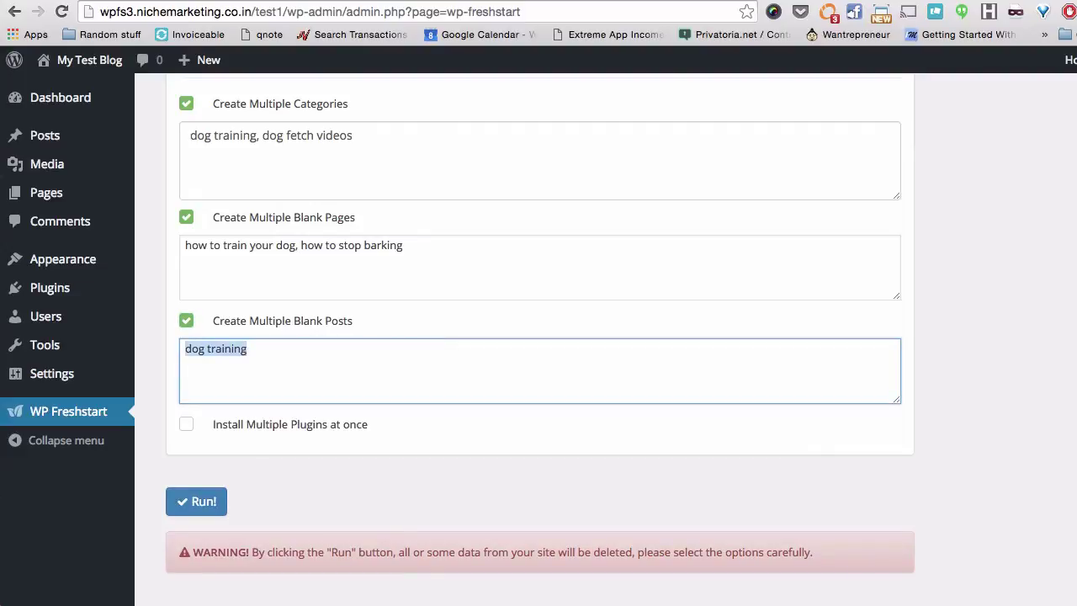
key("Left")
type("best")
key("Down")
type("v")
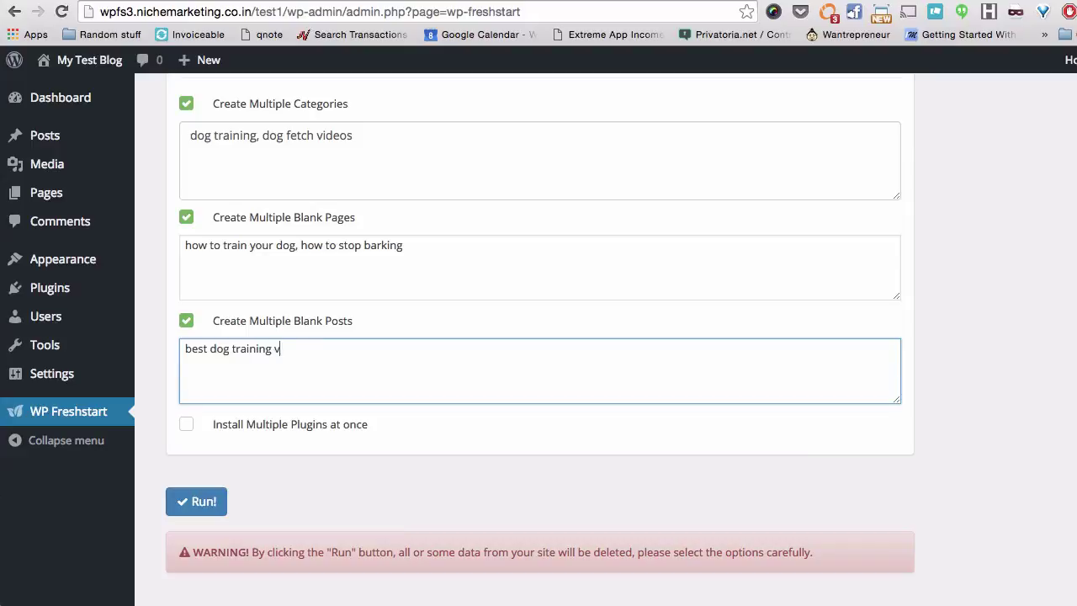
type("ideo")
key("BackSpace")
type("os of ")
type("2015,")
type(" dog training made eas")
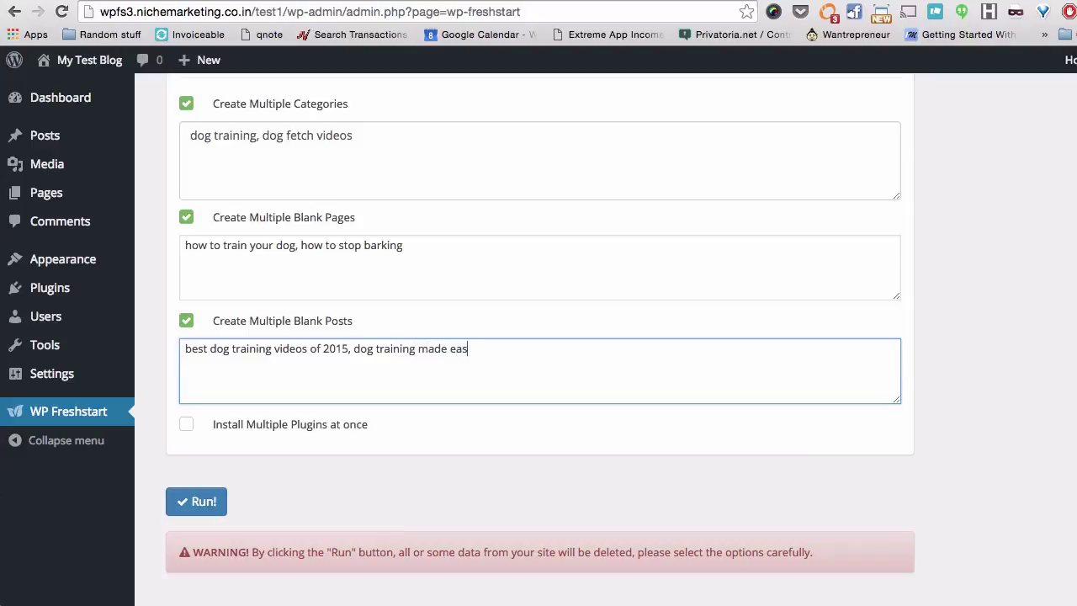
type("y")
scroll(284, 367, "down", 2)
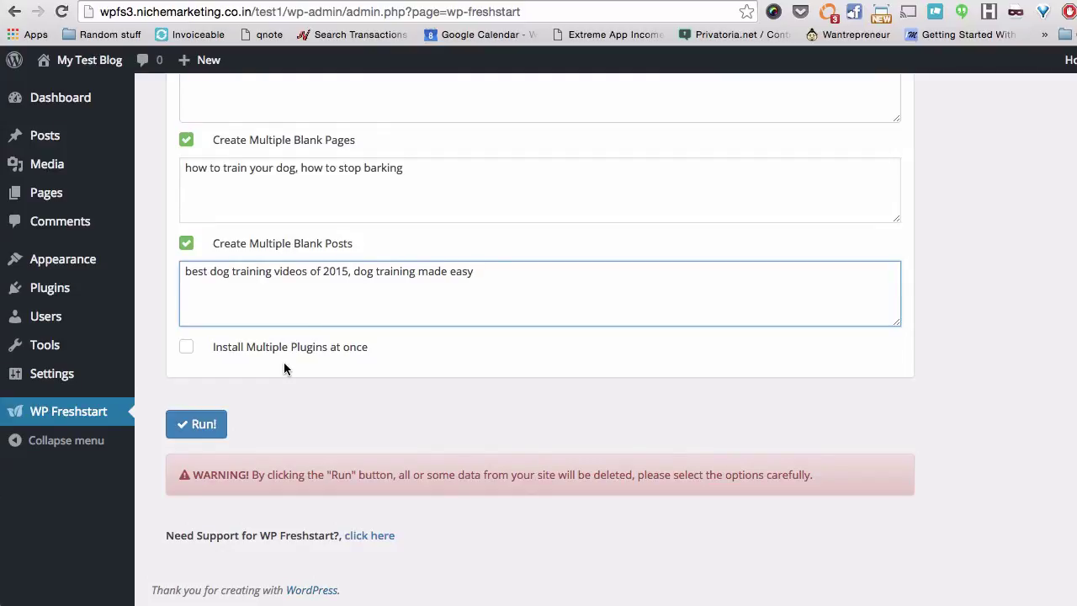
Enable multiple-plugin installation and load the recommended plugins (SEO, Contact Form 7, Jetpack, etc.)
left_click(187, 345)
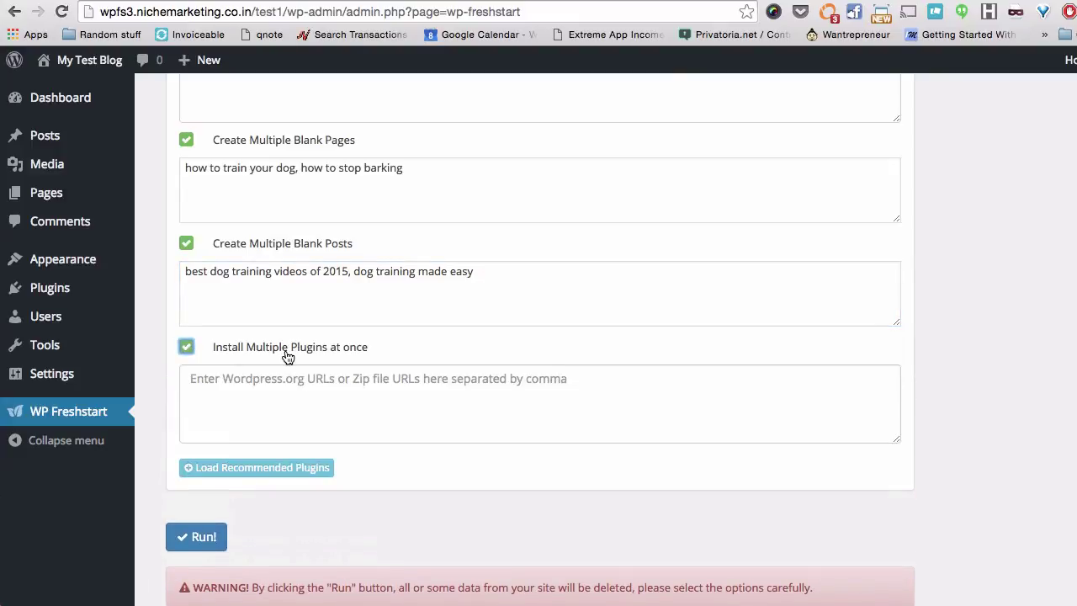
left_click(312, 386)
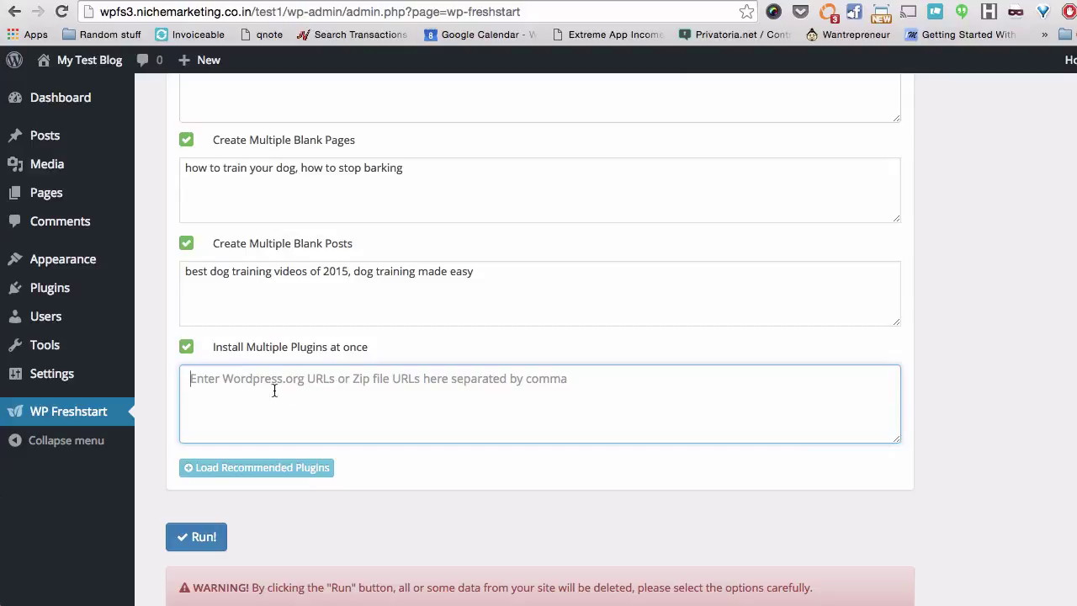
left_click(269, 469)
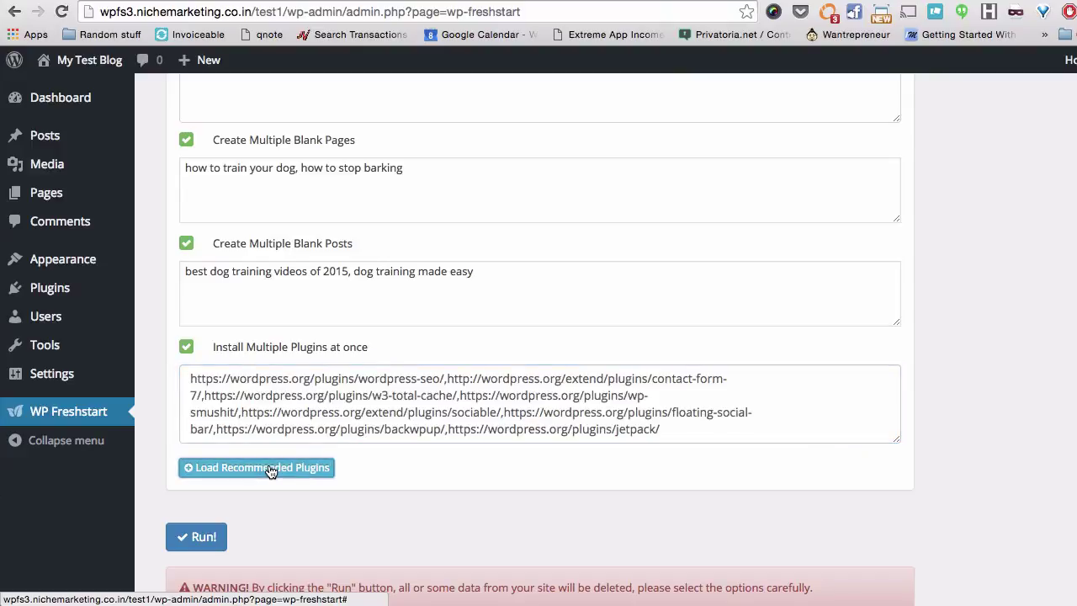
scroll(322, 317, "down", 3)
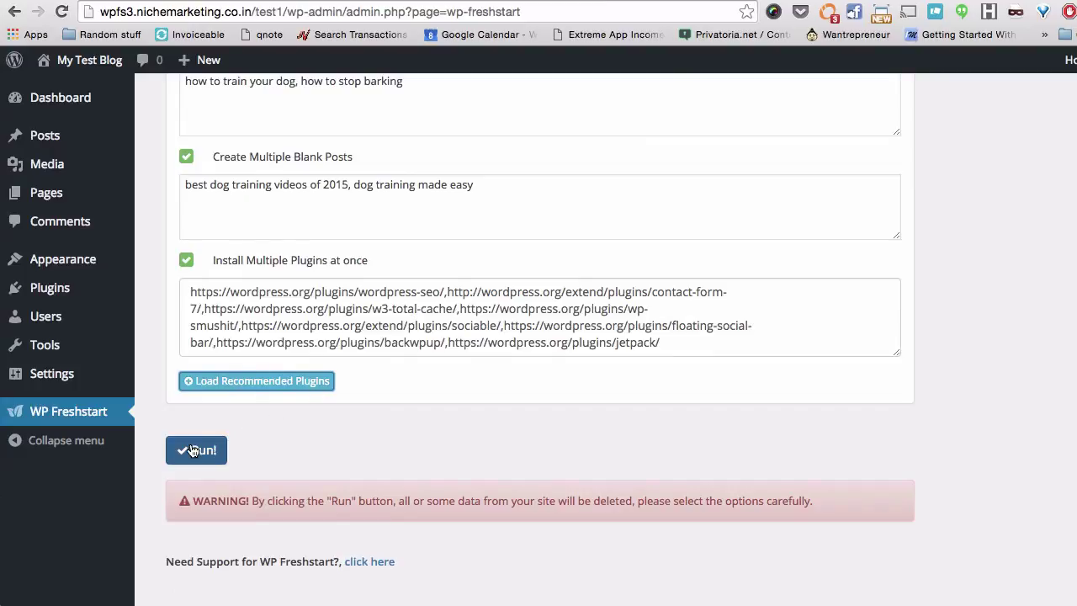
scroll(313, 448, "up", 3)
scroll(313, 448, "up", 10)
scroll(336, 306, "up", 4)
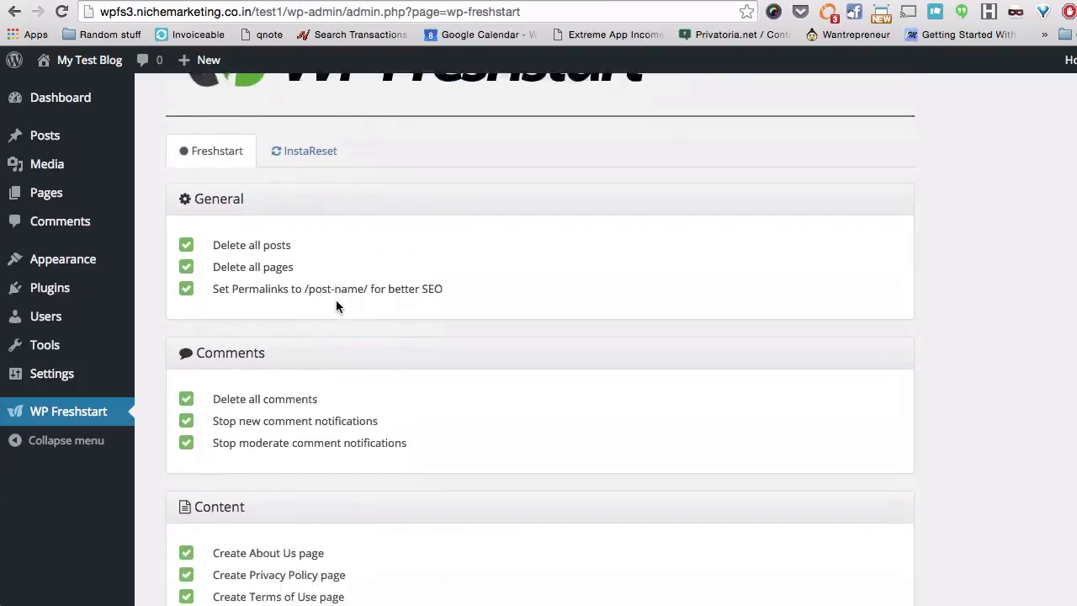
scroll(335, 307, "down", 5)
scroll(335, 306, "down", 5)
scroll(336, 307, "down", 2)
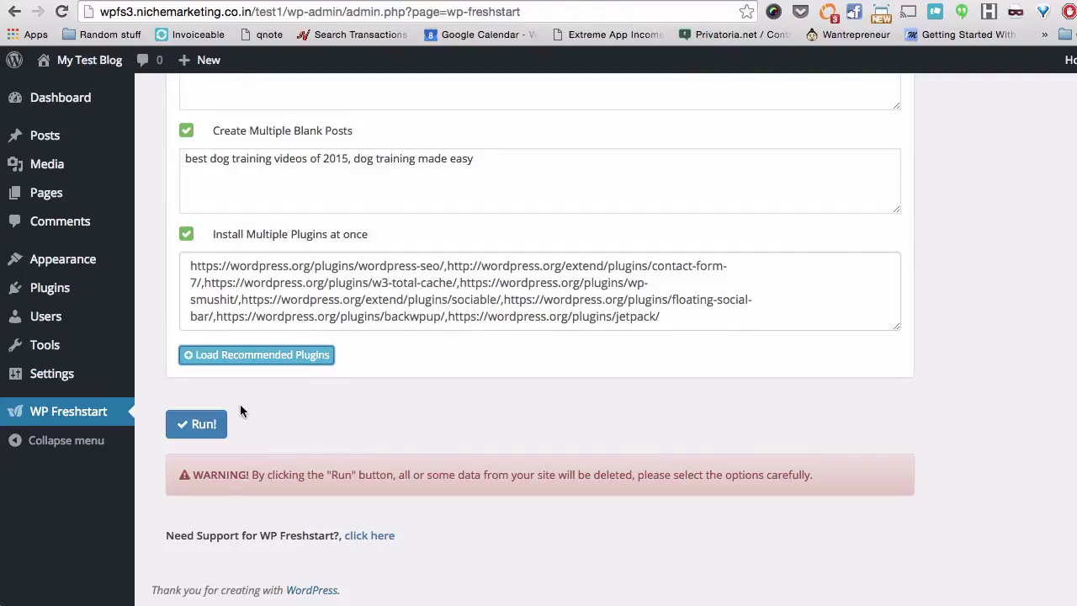
Run Freshstart and scroll through the success log and plugin install messages
left_click(212, 425)
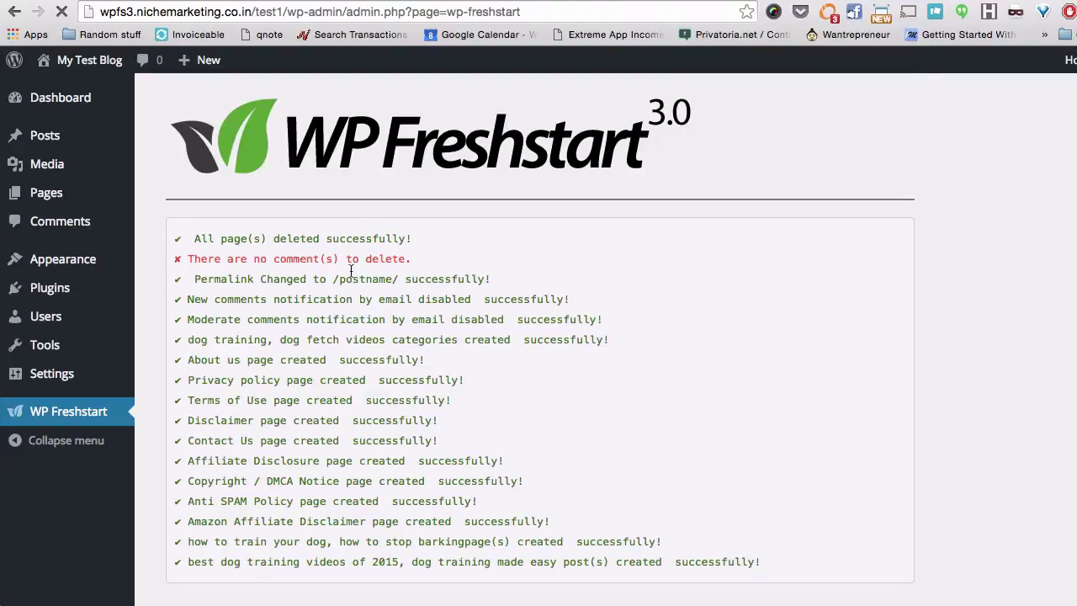
scroll(350, 279, "down", 3)
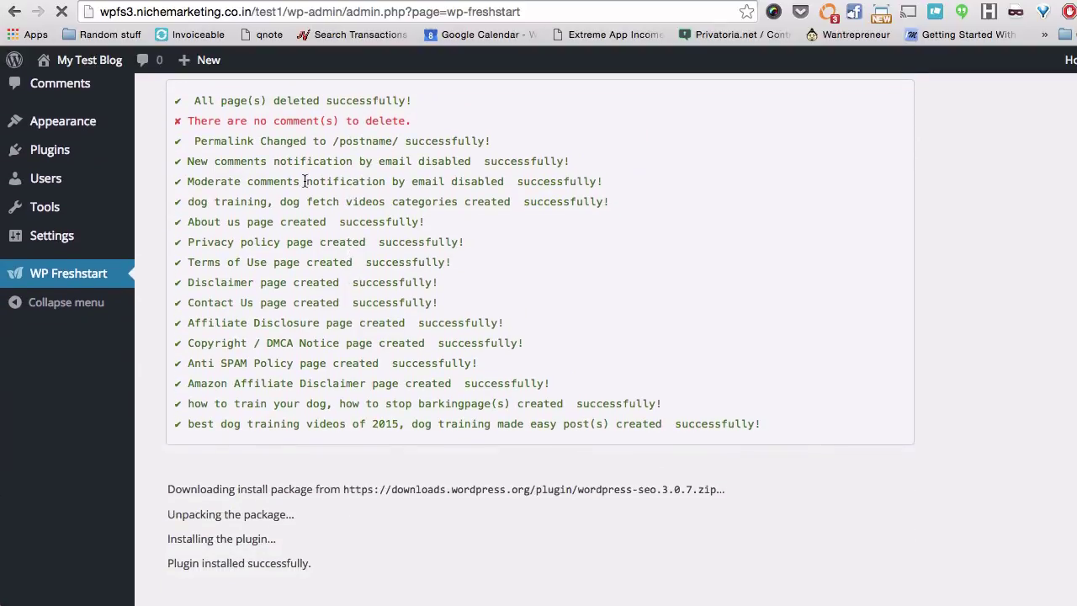
scroll(286, 337, "down", 5)
scroll(286, 441, "up", 5)
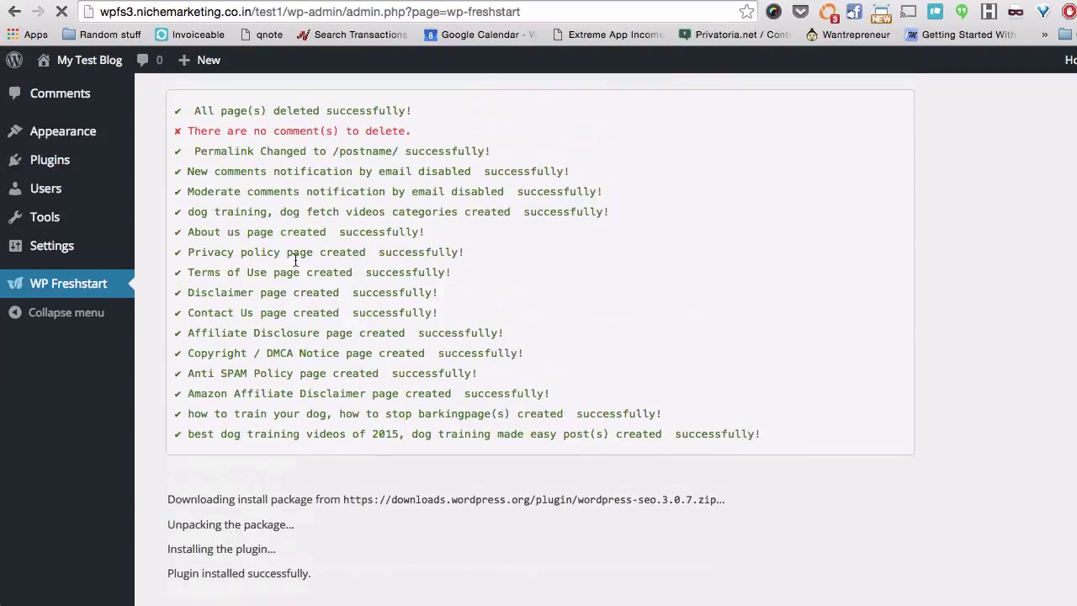
scroll(285, 232, "down", 5)
scroll(286, 230, "down", 4)
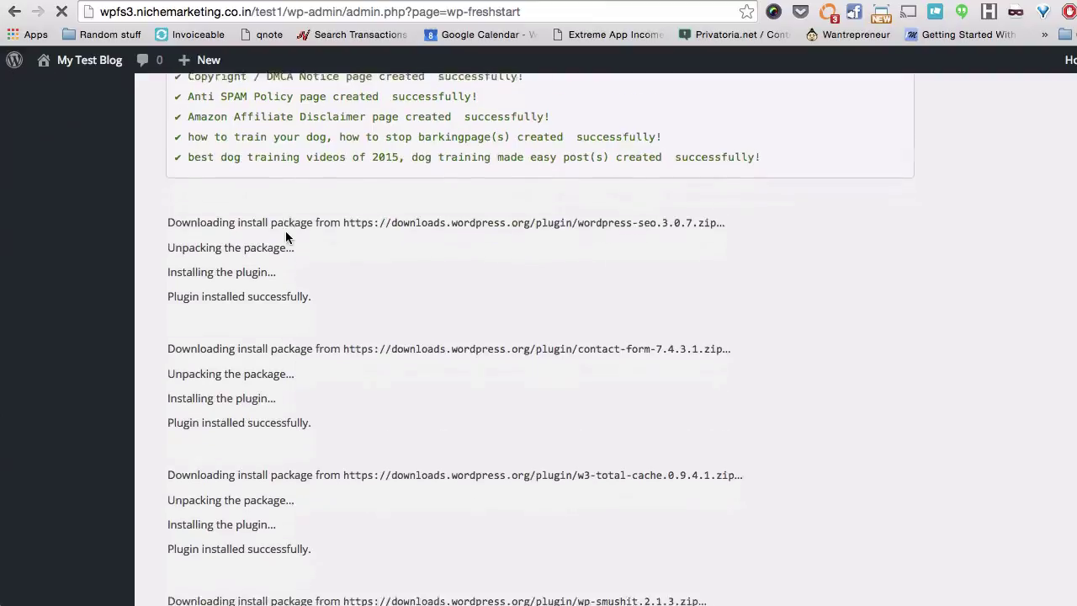
scroll(285, 232, "down", 2)
scroll(286, 238, "down", 5)
scroll(286, 238, "down", 3)
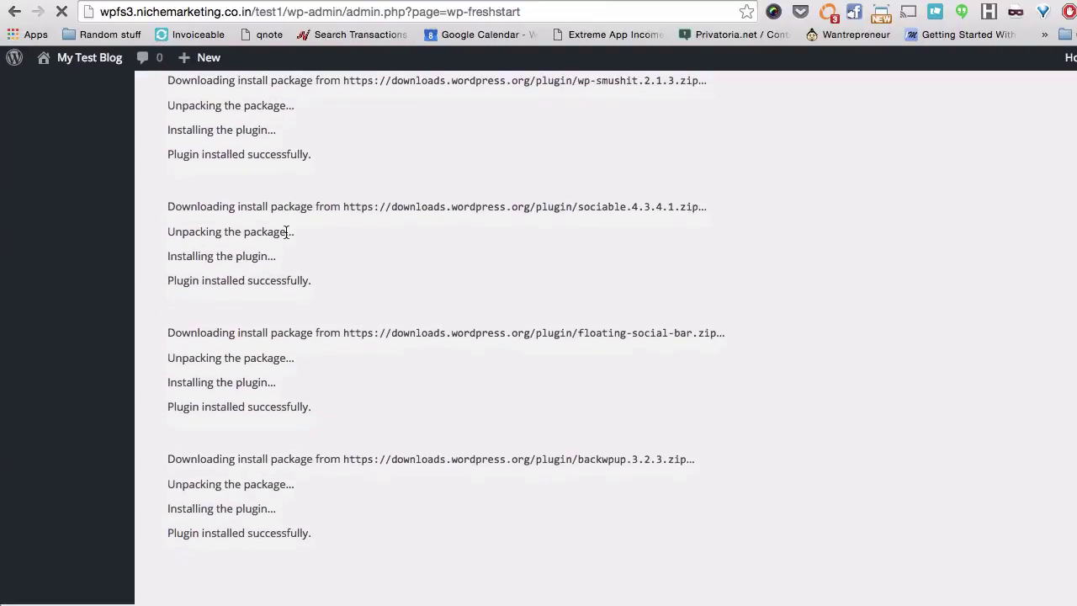
scroll(286, 233, "down", 1)
scroll(286, 233, "down", 2)
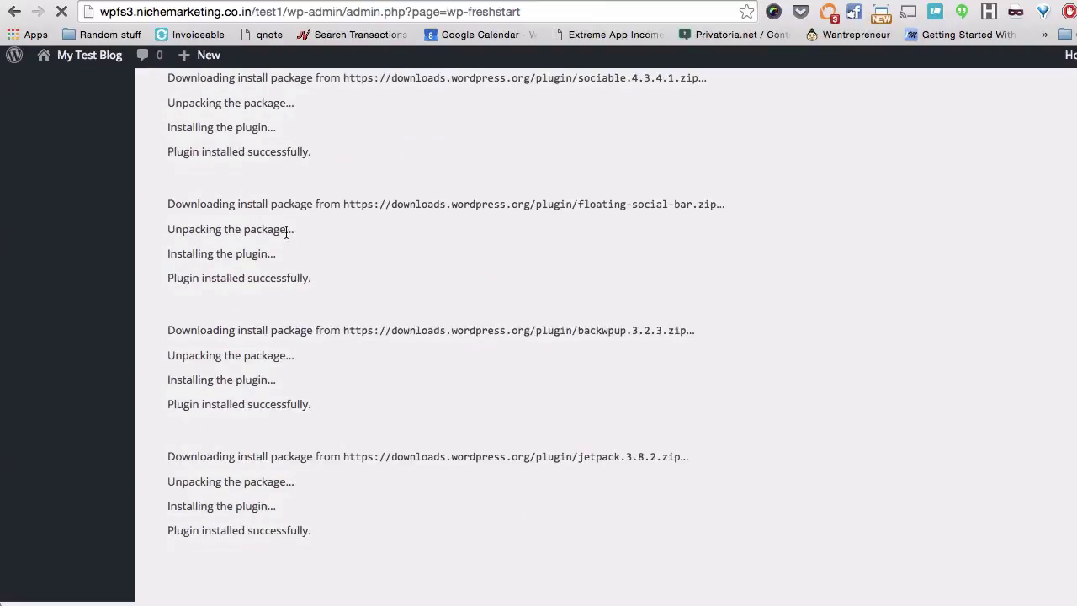
scroll(286, 235, "down", 2)
scroll(286, 235, "down", 2)
scroll(285, 233, "down", 4)
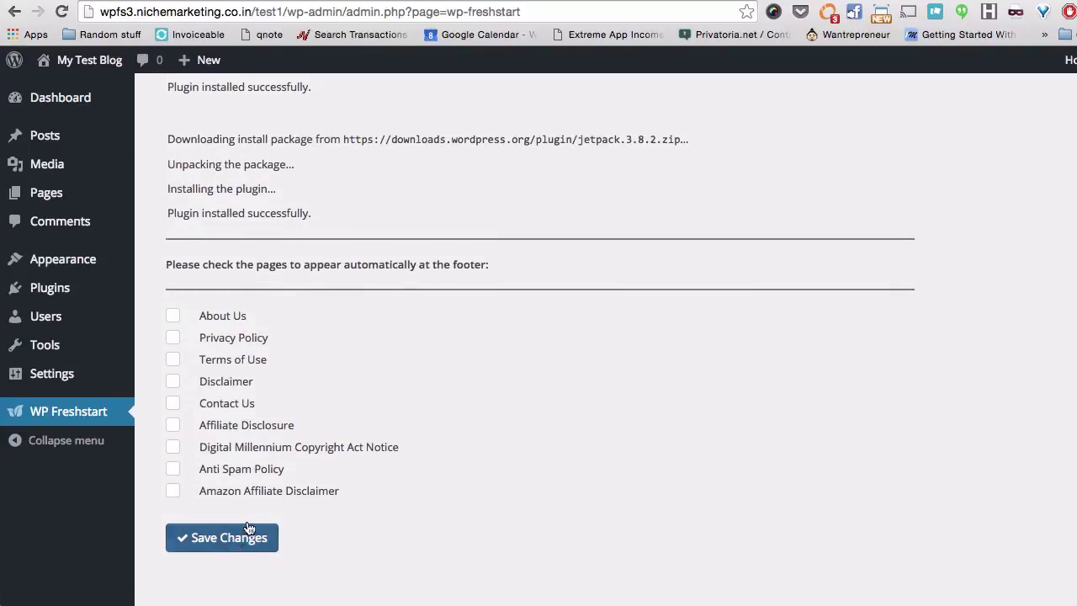
scroll(299, 299, "up", 5)
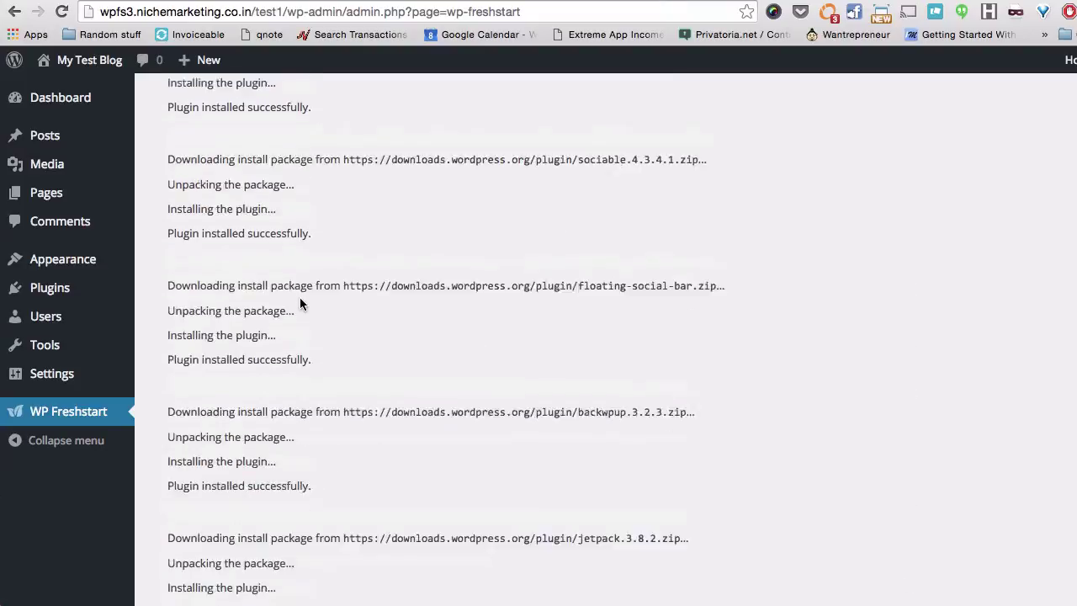
scroll(300, 298, "up", 3)
scroll(299, 298, "up", 5)
scroll(299, 305, "up", 4)
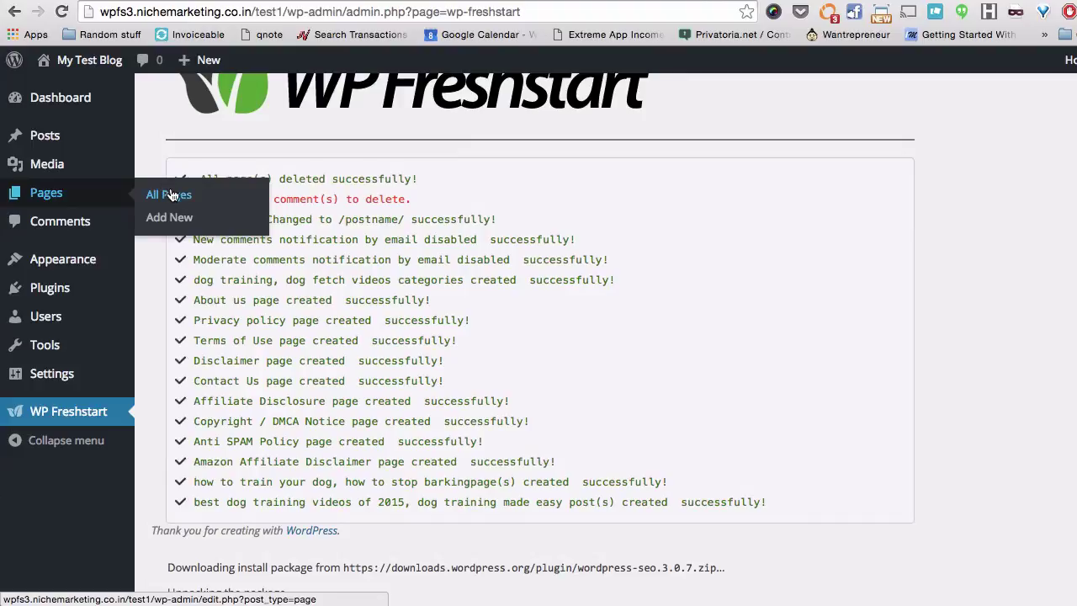
Dismiss the Yoast SEO tour and review the created pages and two dog training posts
left_click(168, 194)
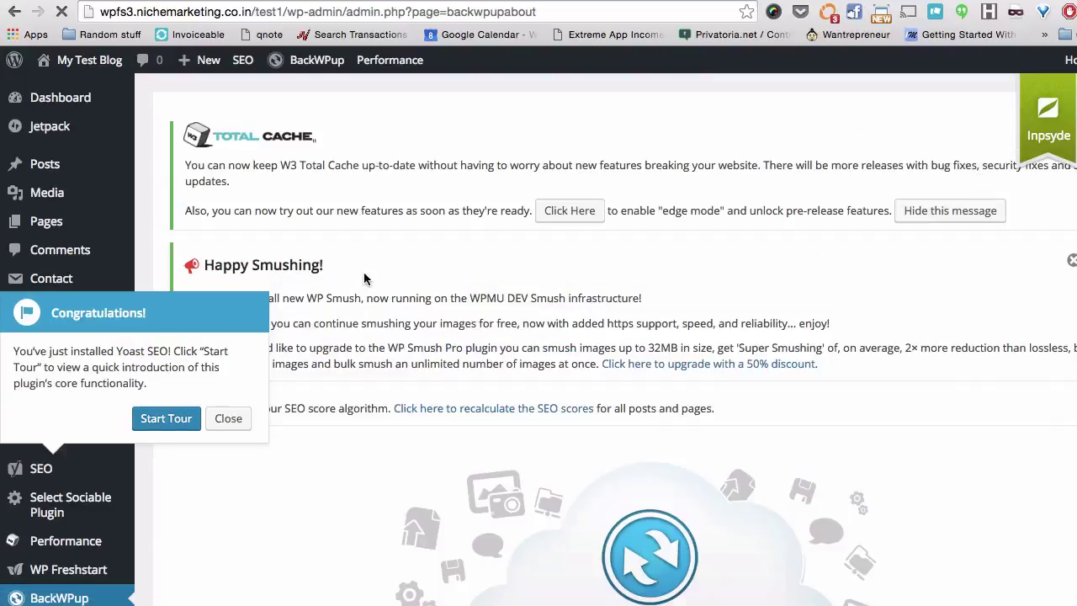
left_click(226, 418)
mouse_move(51, 278)
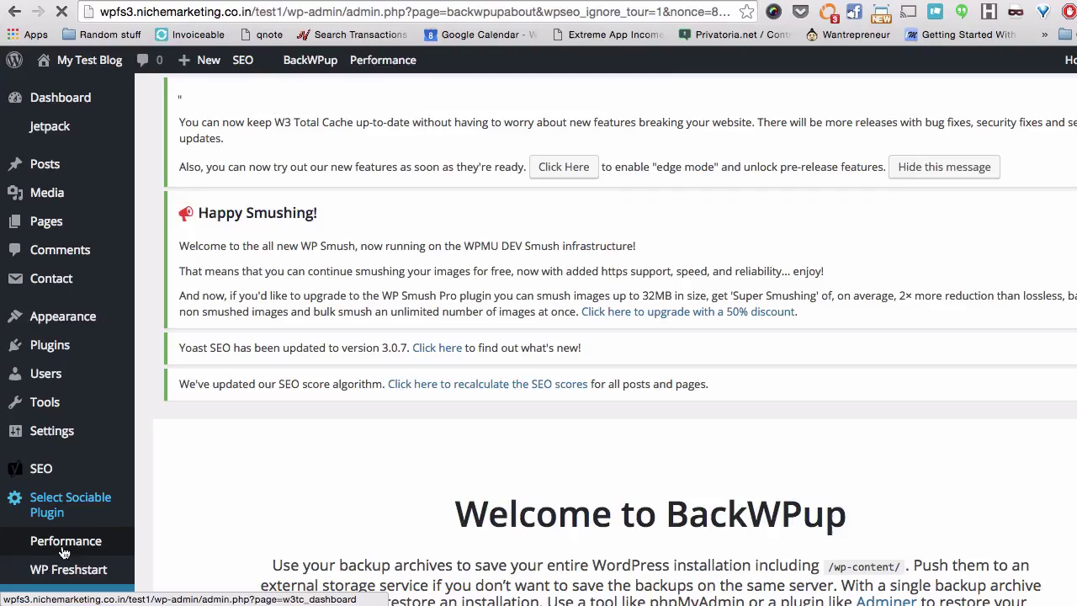
scroll(253, 379, "down", 4)
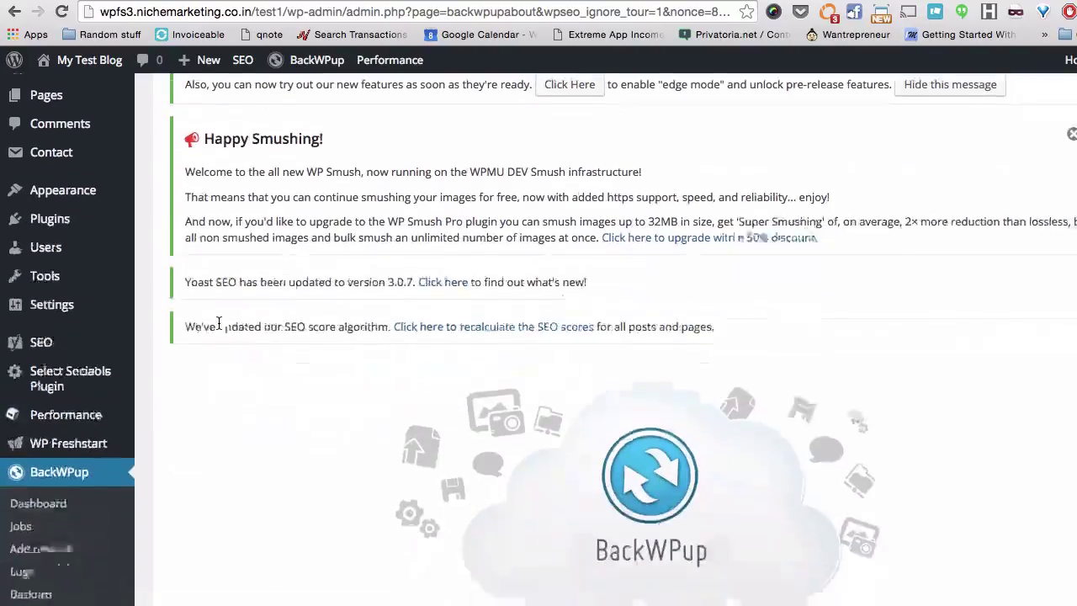
scroll(95, 386, "up", 4)
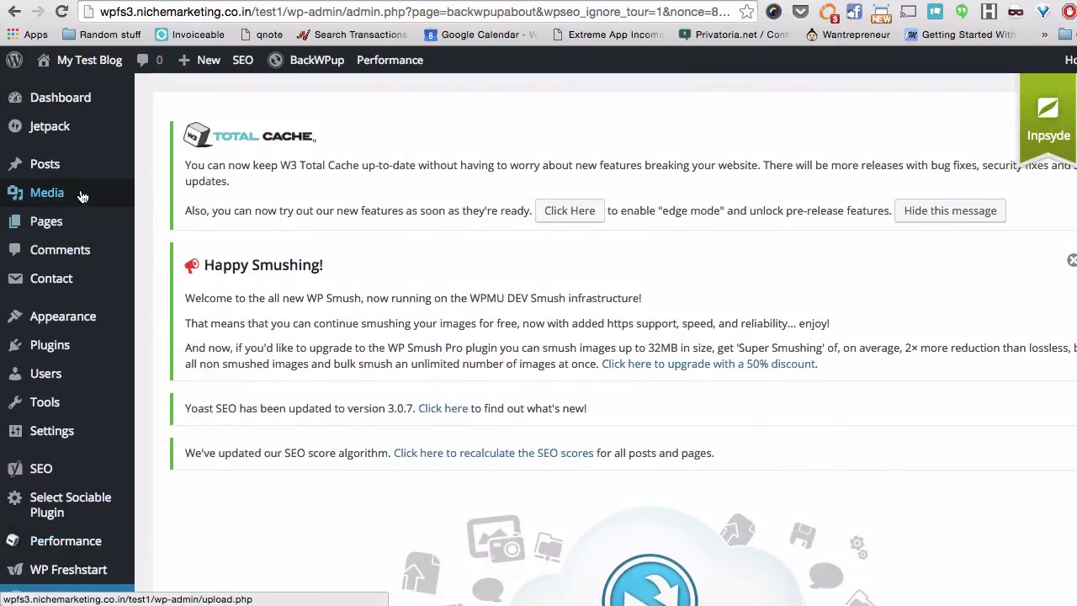
left_click(161, 168)
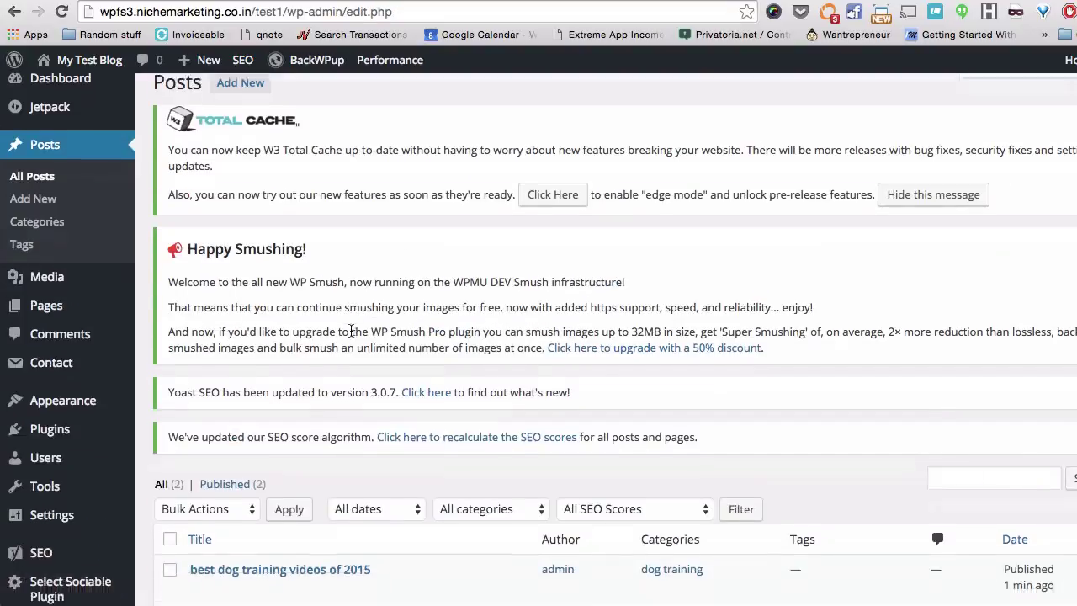
scroll(334, 351, "down", 5)
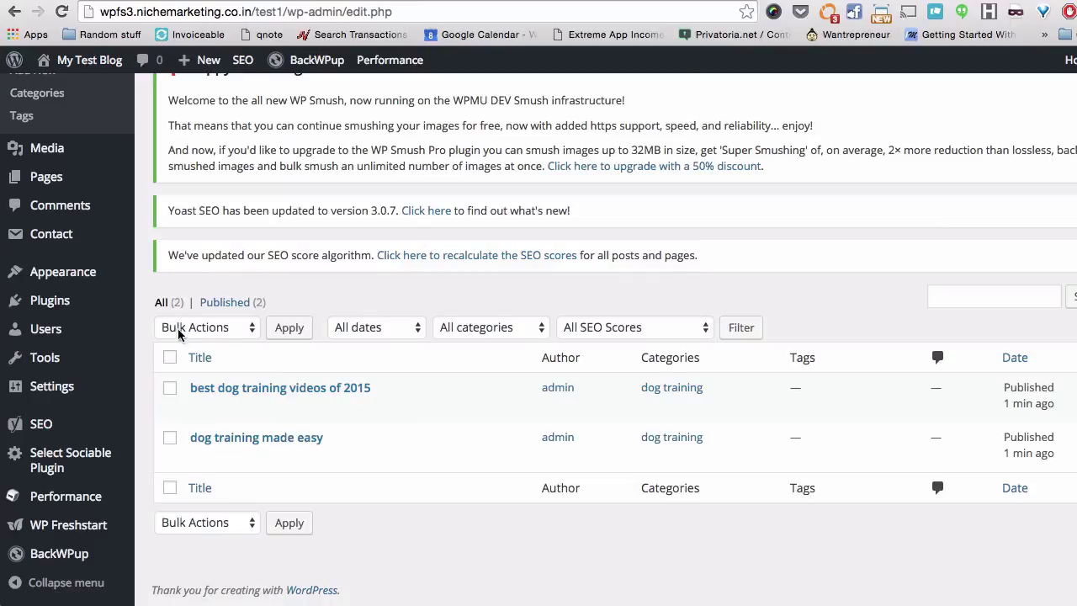
mouse_move(46, 305)
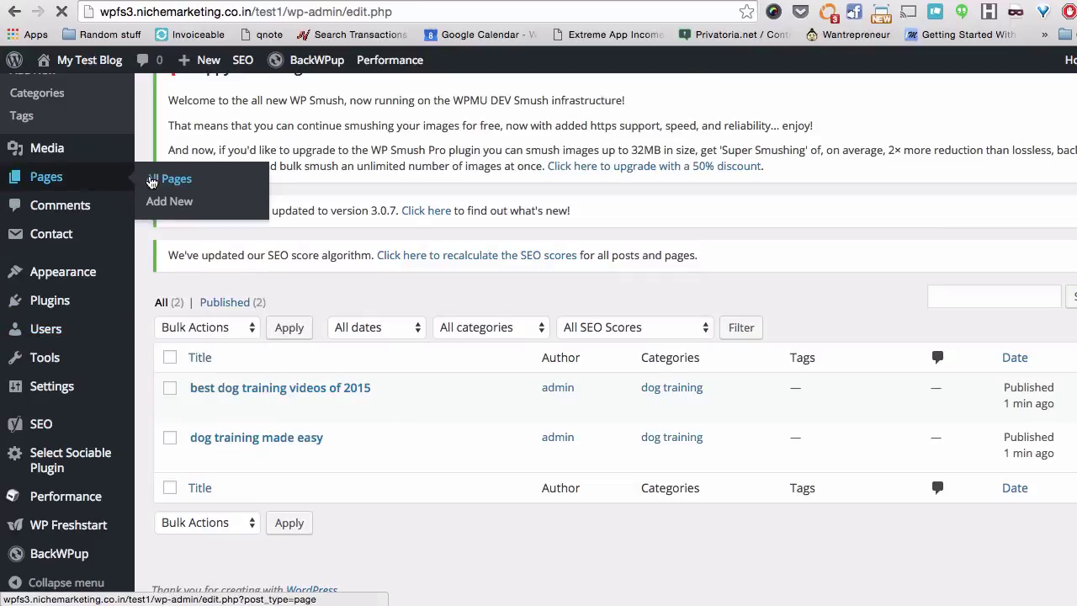
Scroll the list of eleven pages and bring up the link options for Affiliate Disclosure's View
left_click(152, 179)
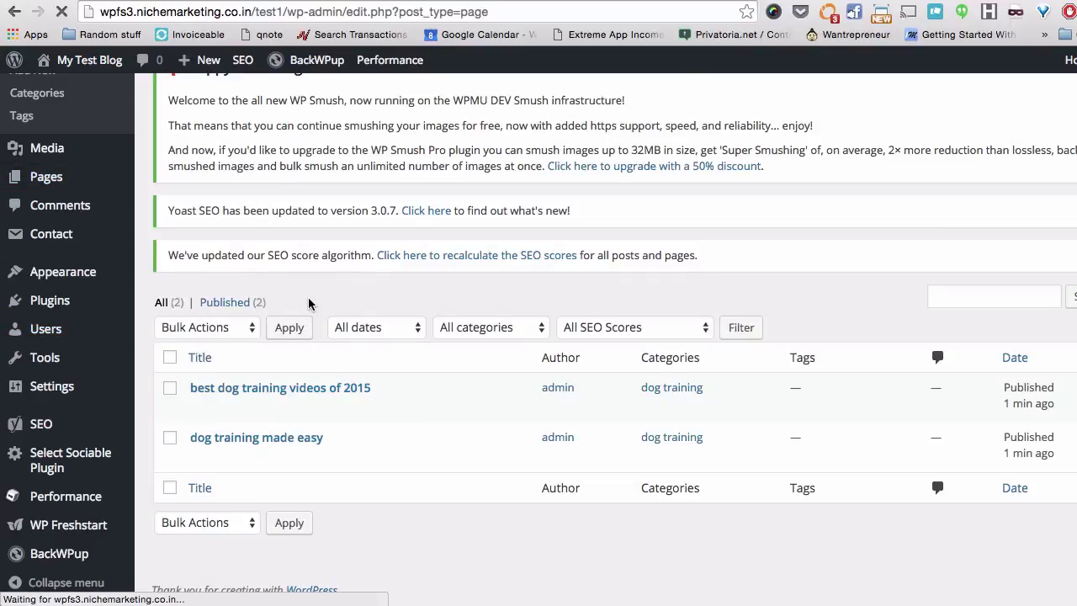
scroll(278, 286, "down", 3)
scroll(273, 279, "down", 2)
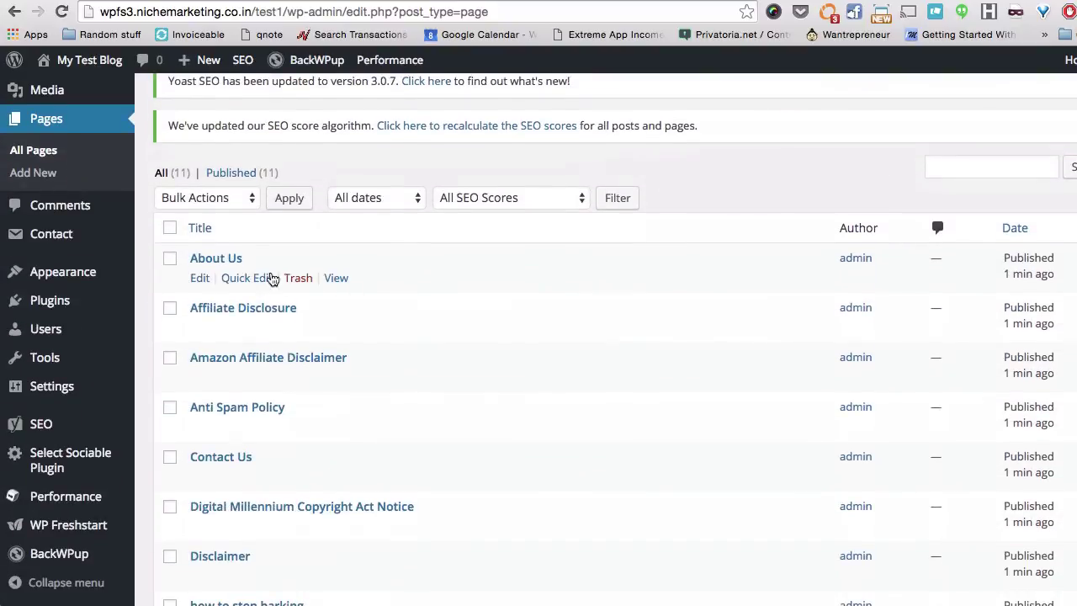
scroll(240, 318, "down", 3)
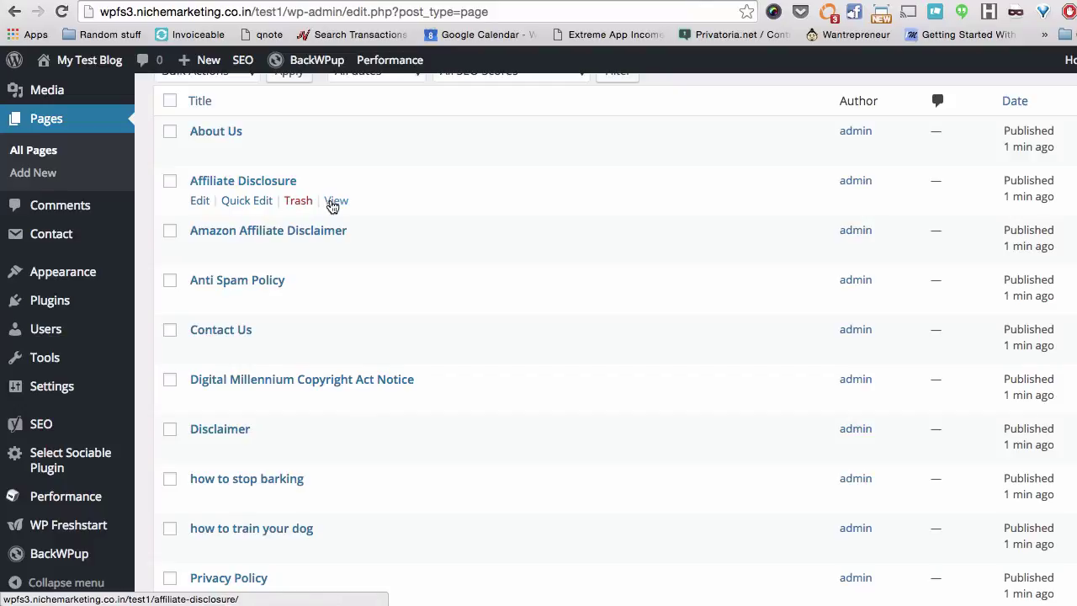
right_click(332, 205)
left_click(345, 209)
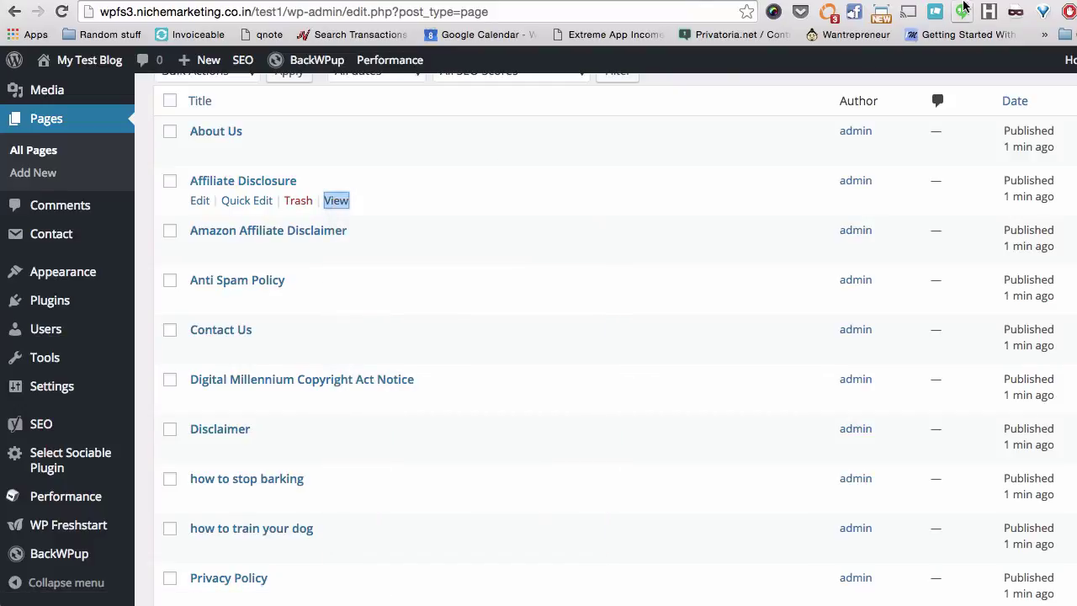
key("ctrl+Tab")
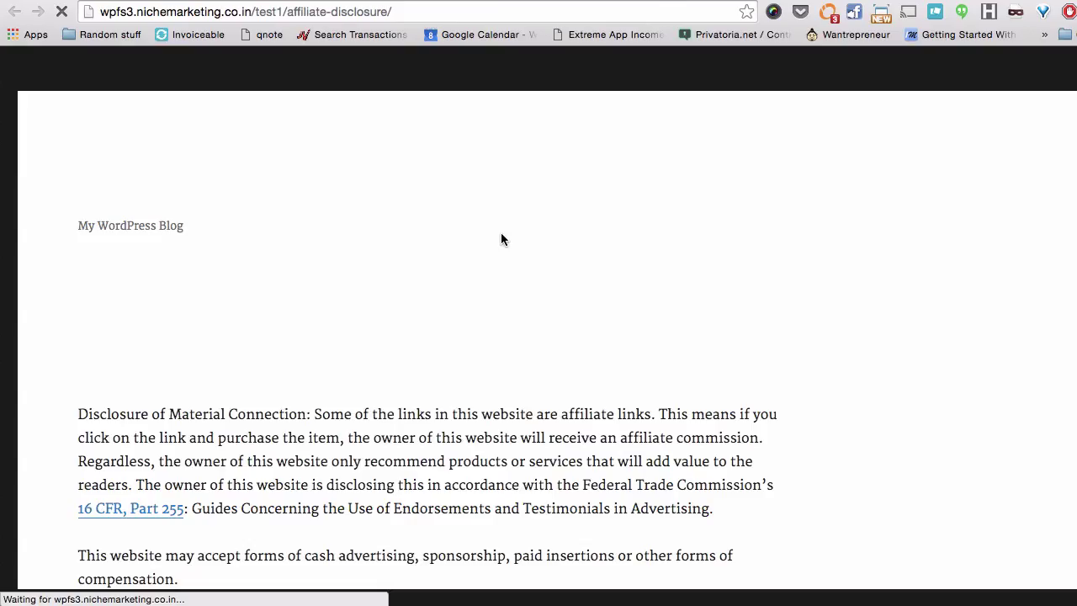
scroll(404, 308, "down", 5)
scroll(404, 309, "down", 2)
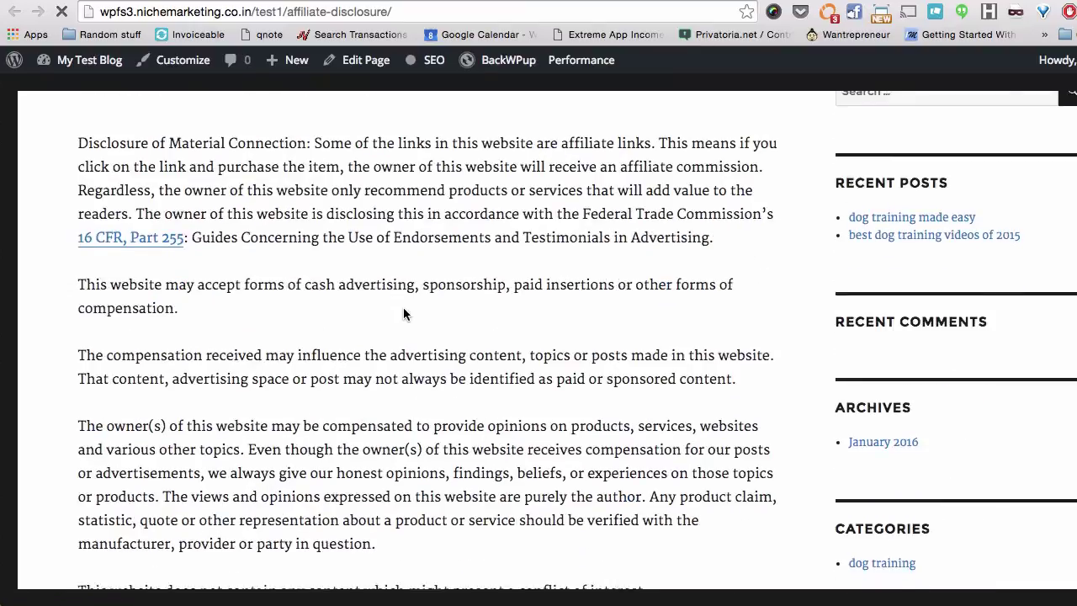
scroll(403, 309, "down", 2)
scroll(404, 309, "down", 7)
scroll(403, 313, "up", 9)
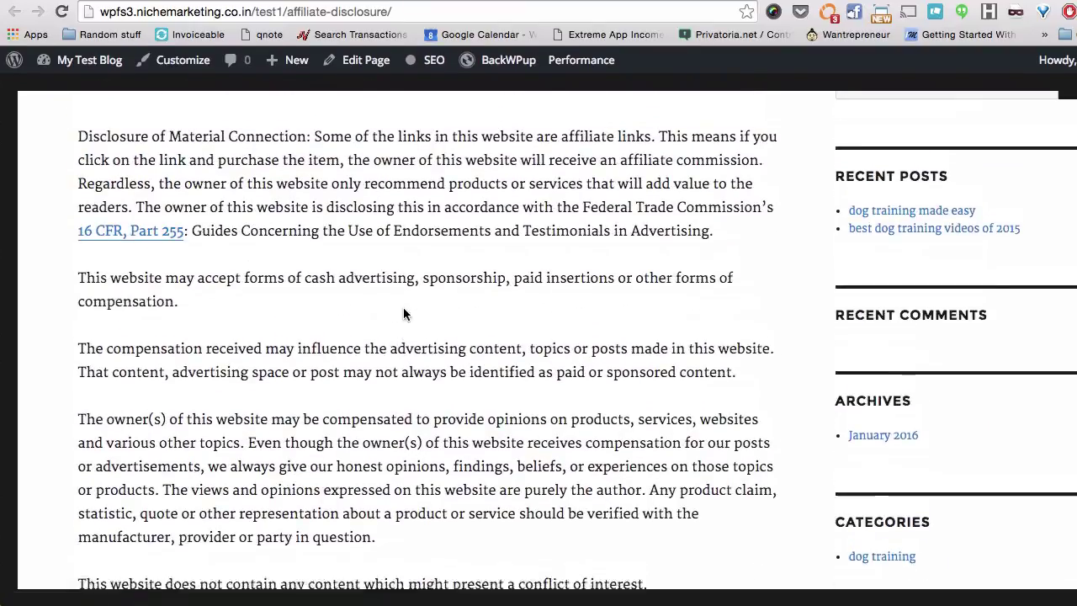
scroll(404, 311, "up", 3)
scroll(404, 310, "up", 2)
scroll(521, 257, "up", 1)
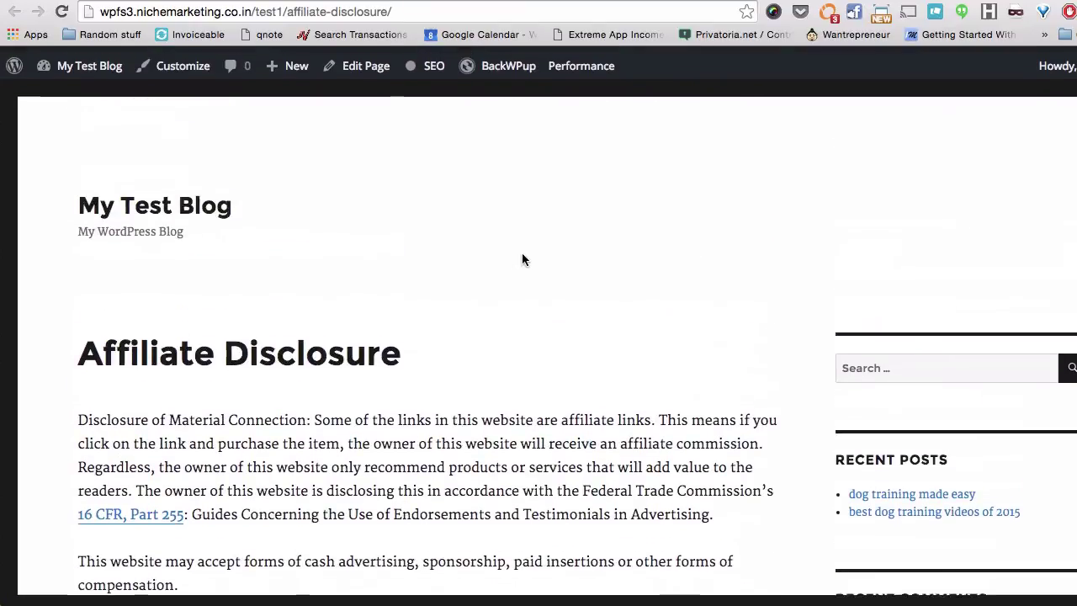
scroll(521, 257, "up", 2)
left_click(155, 199)
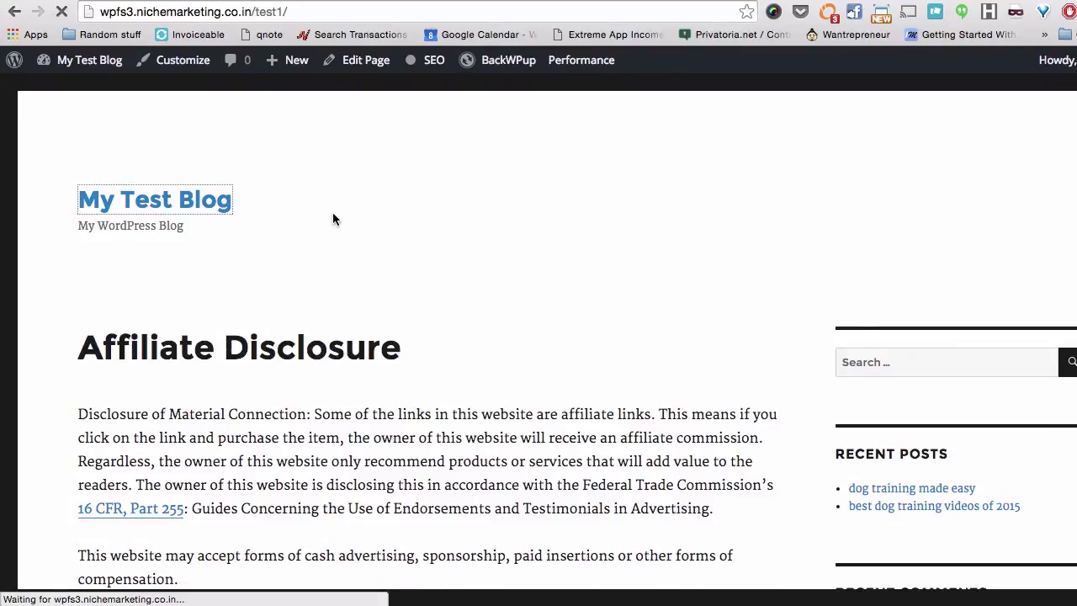
scroll(370, 240, "down", 3)
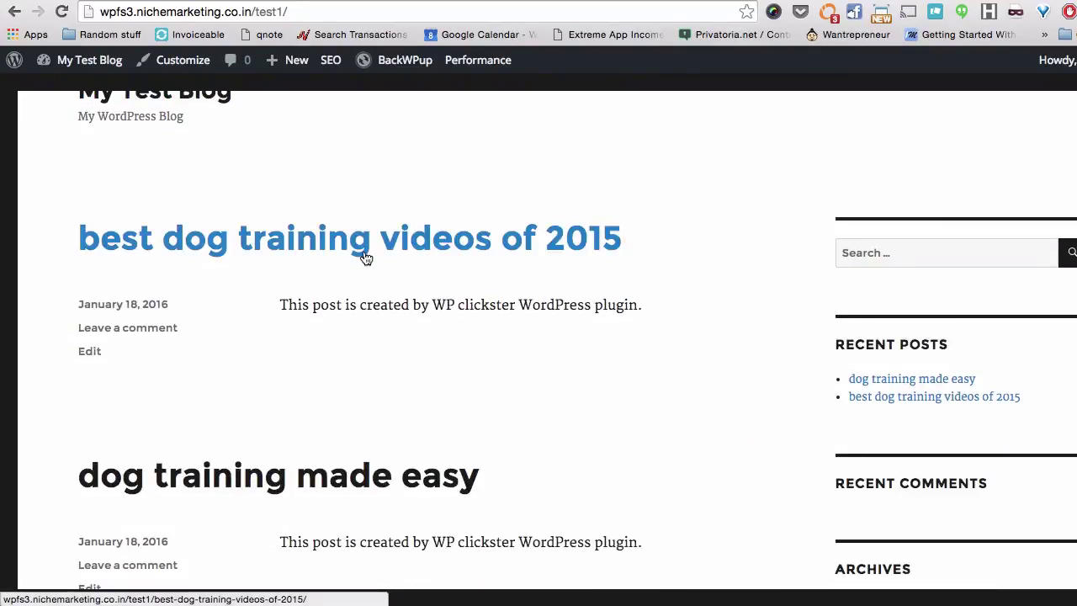
scroll(365, 255, "down", 2)
scroll(365, 255, "down", 2)
scroll(365, 256, "up", 1)
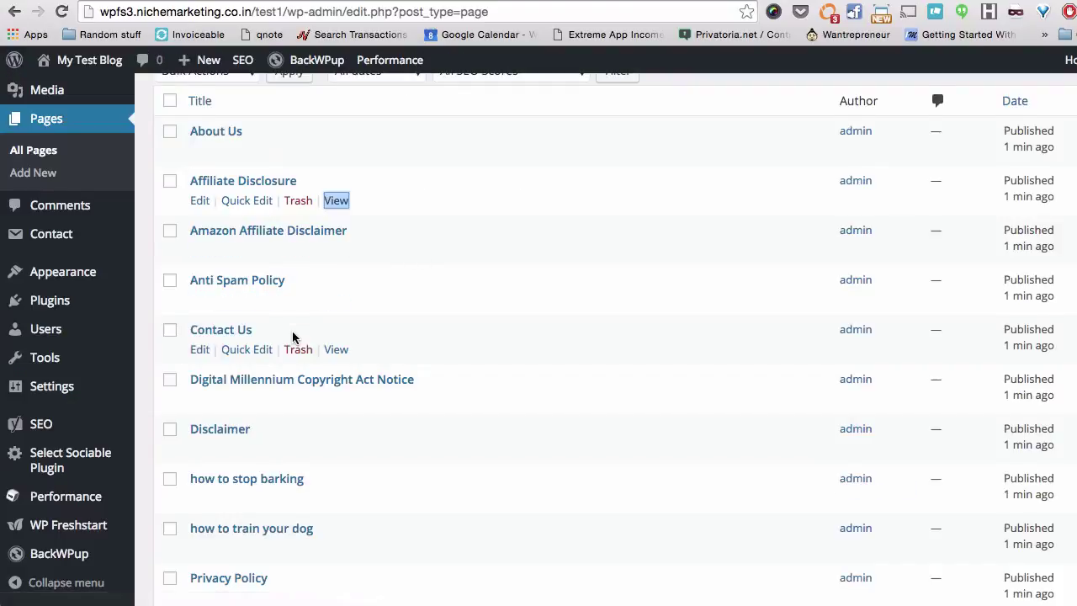
scroll(291, 336, "down", 2)
scroll(293, 332, "down", 2)
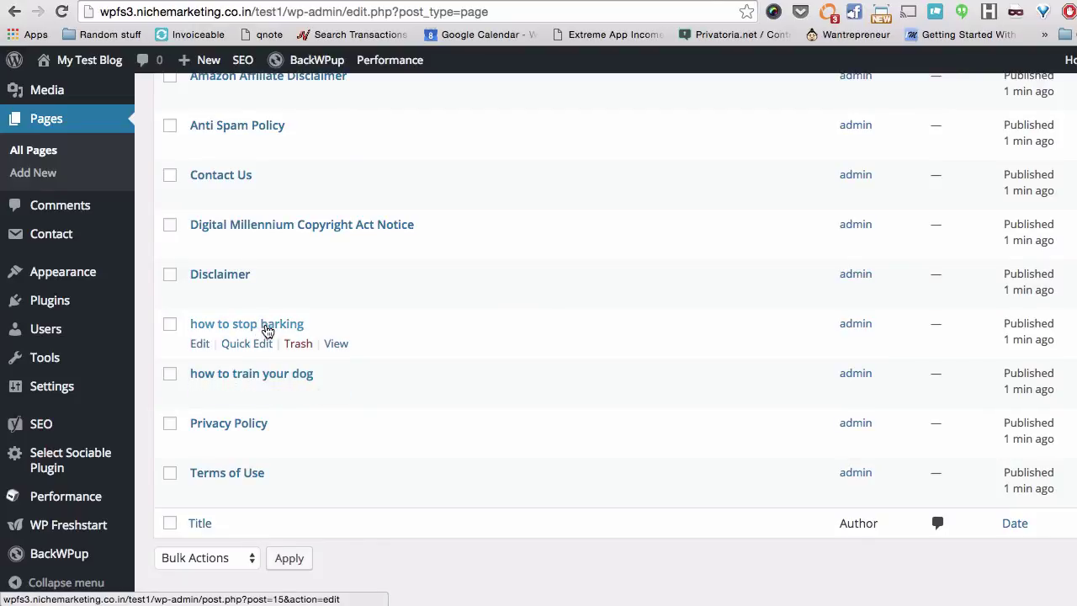
Return from the Pages list to WP Freshstart settings and scroll to the Freshstart/InstaReset tabs
scroll(265, 330, "up", 1)
scroll(265, 323, "up", 3)
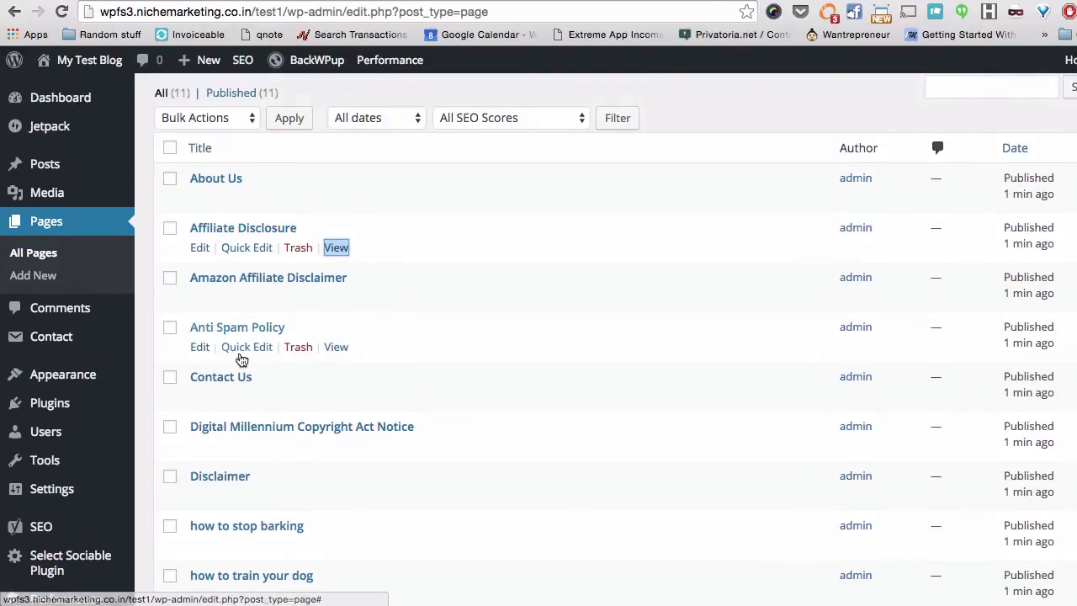
scroll(241, 360, "down", 2)
scroll(241, 328, "down", 1)
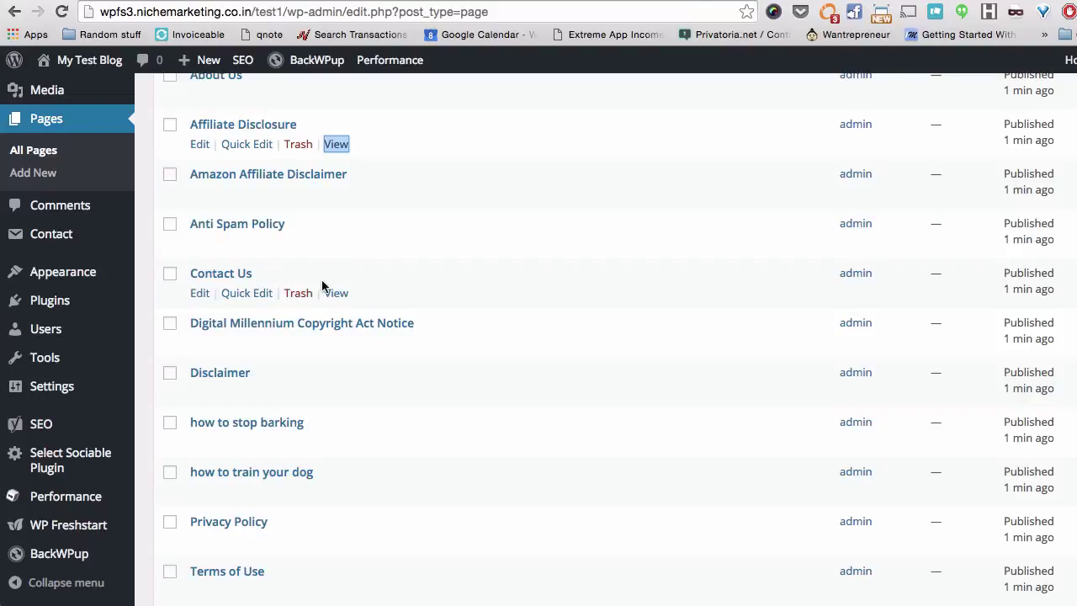
scroll(81, 291, "down", 3)
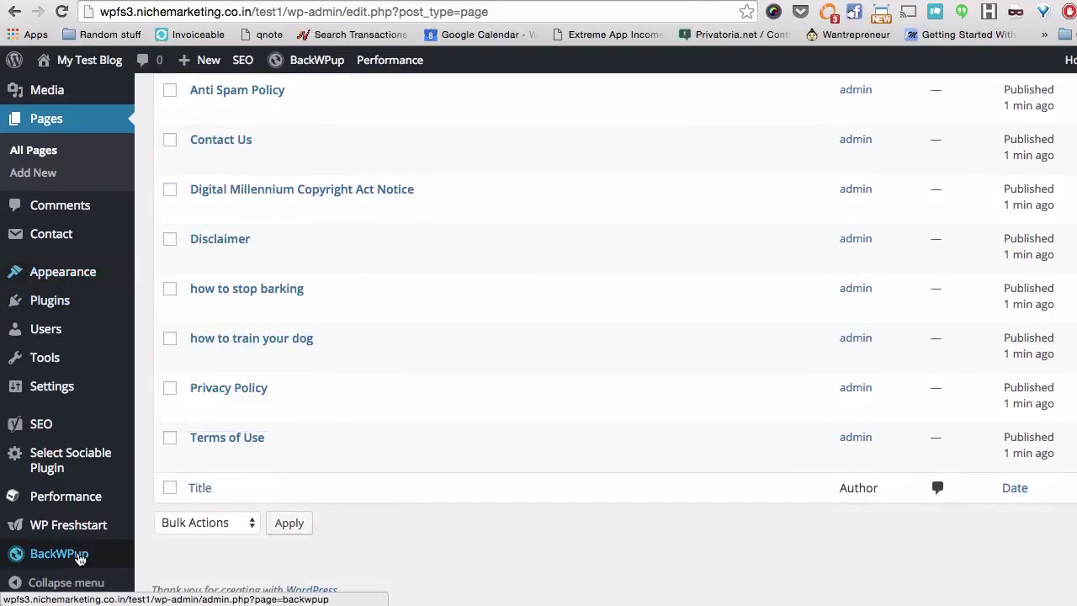
left_click(91, 524)
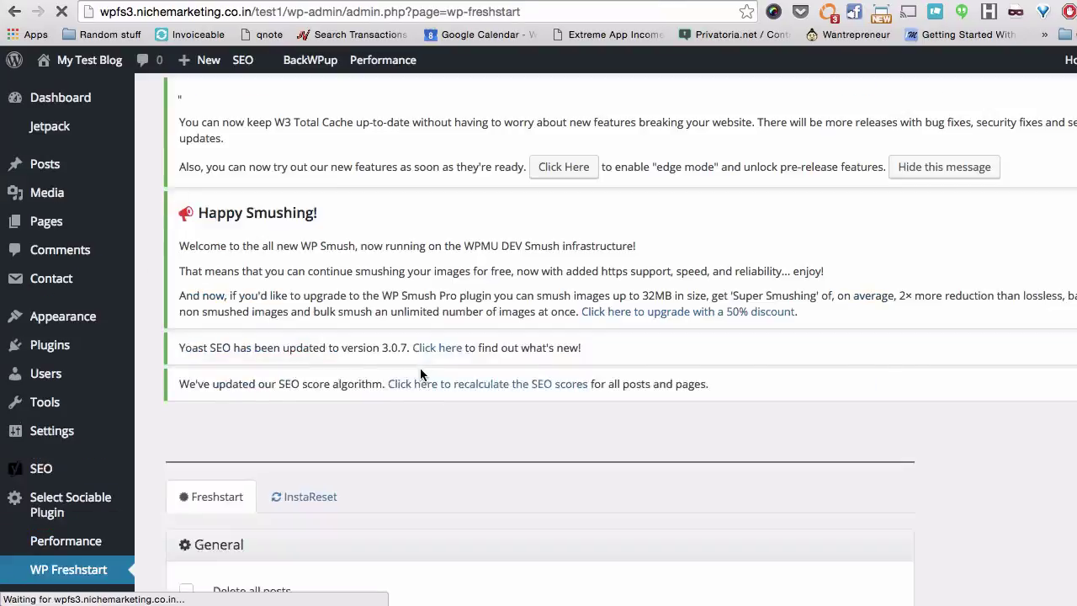
scroll(347, 308, "down", 3)
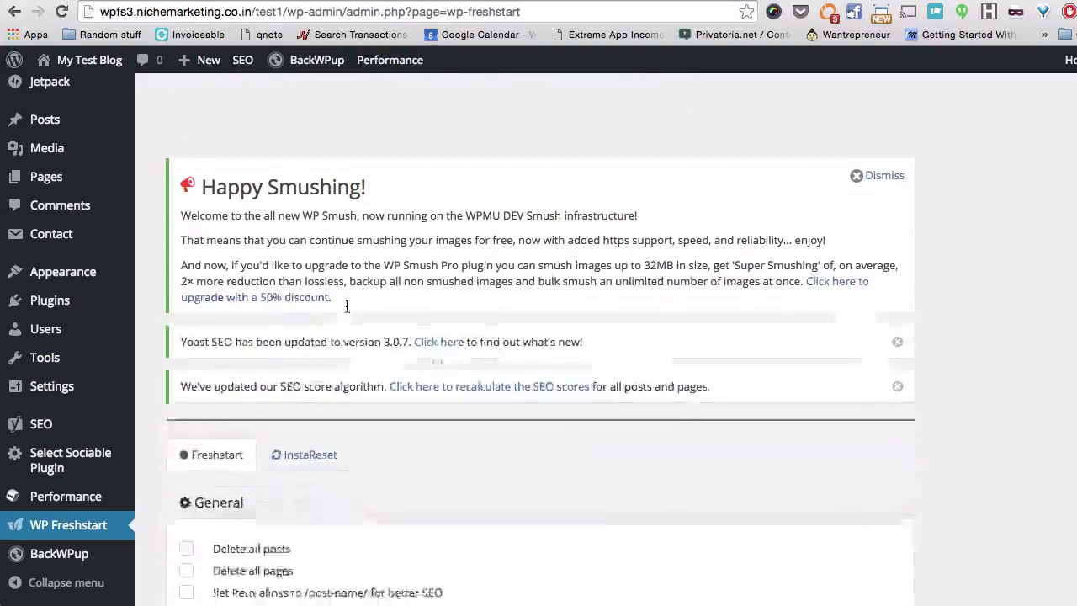
scroll(348, 309, "down", 1)
Switch to InstaReset, enter CONFIRM in the acknowledgement field and run the reset
left_click(314, 287)
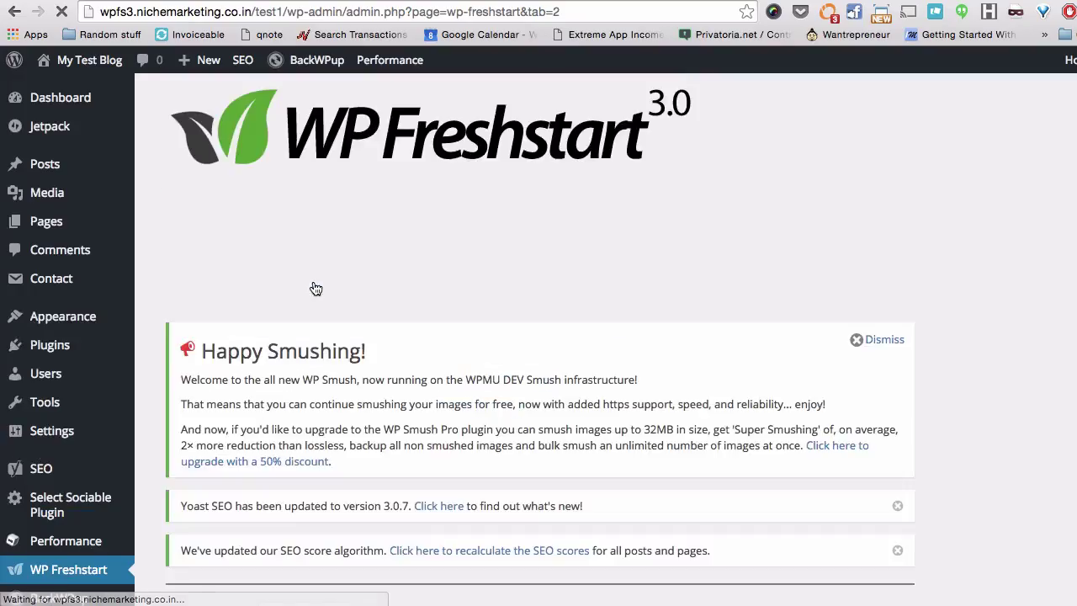
scroll(316, 288, "down", 2)
scroll(315, 288, "down", 1)
scroll(316, 289, "down", 3)
scroll(337, 294, "down", 1)
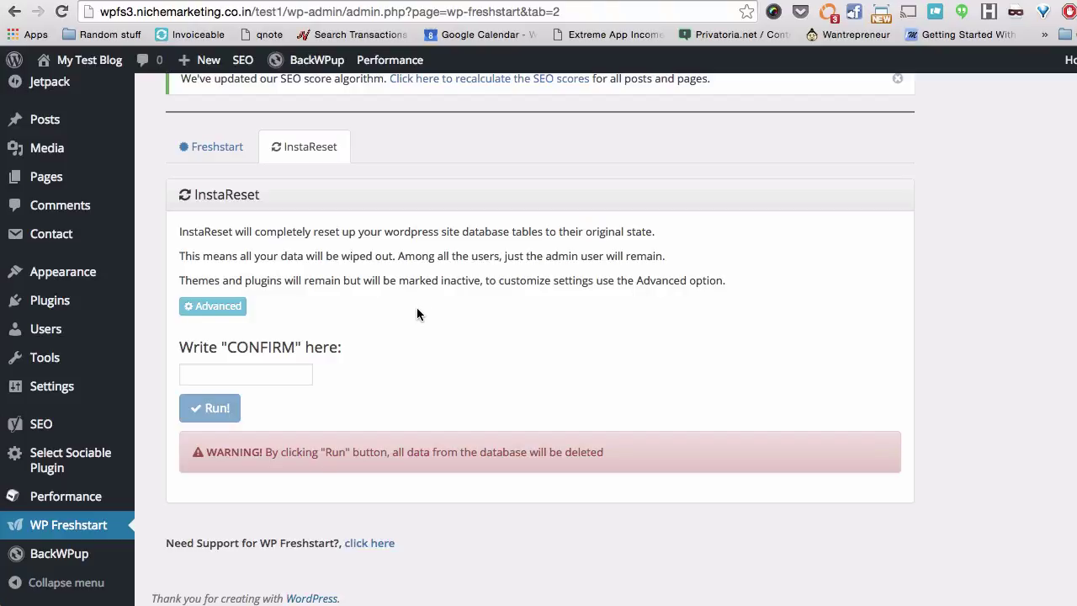
left_click(265, 370)
type("CONF")
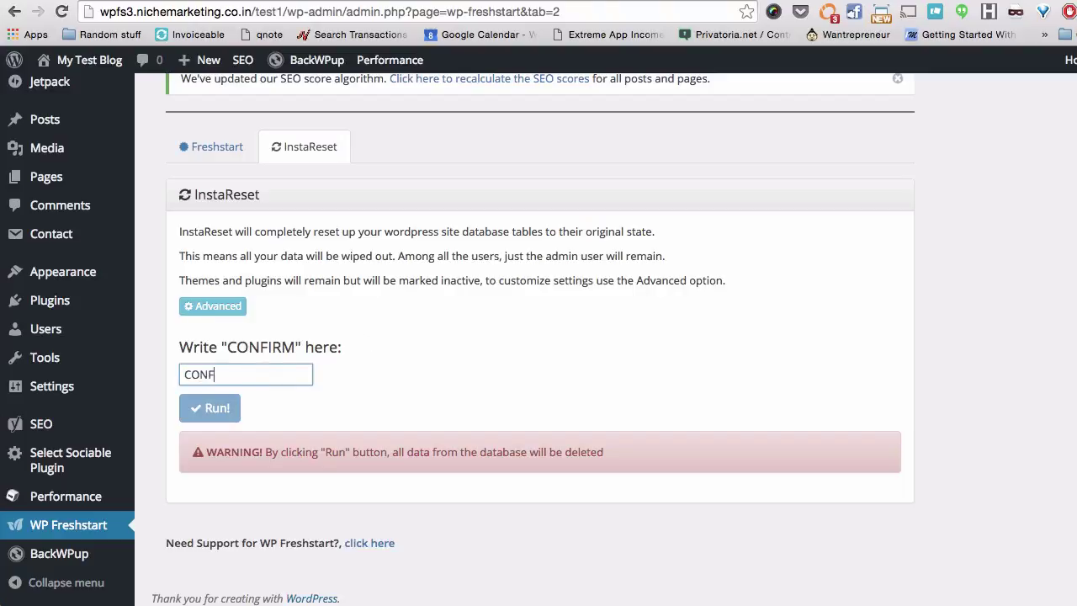
type("IRM")
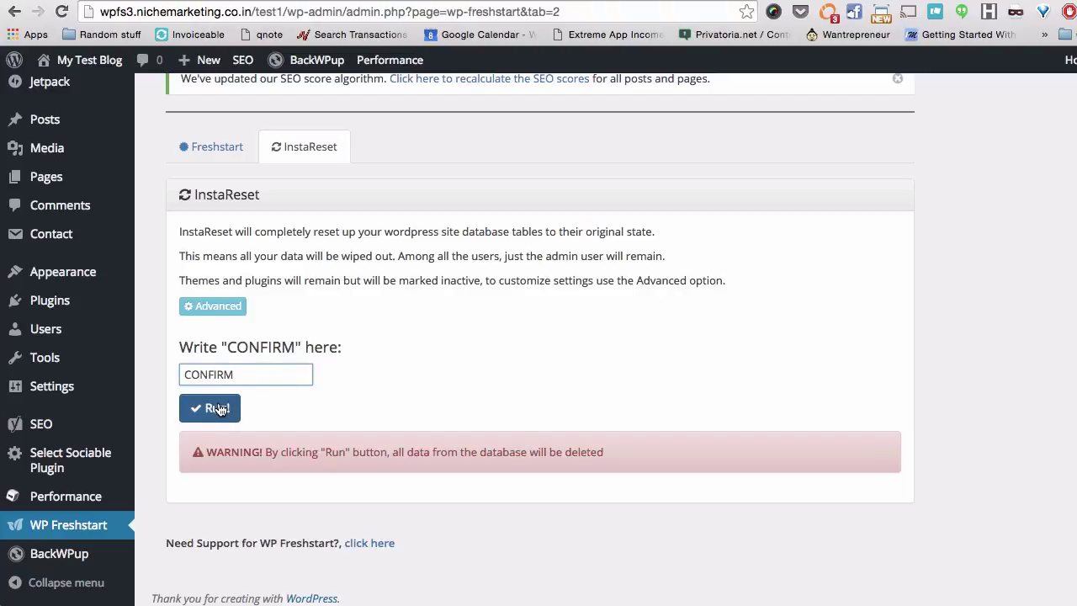
left_click(220, 409)
Approve the reset prompt, then verify only Hello world! and Sample Page remain
left_click(704, 212)
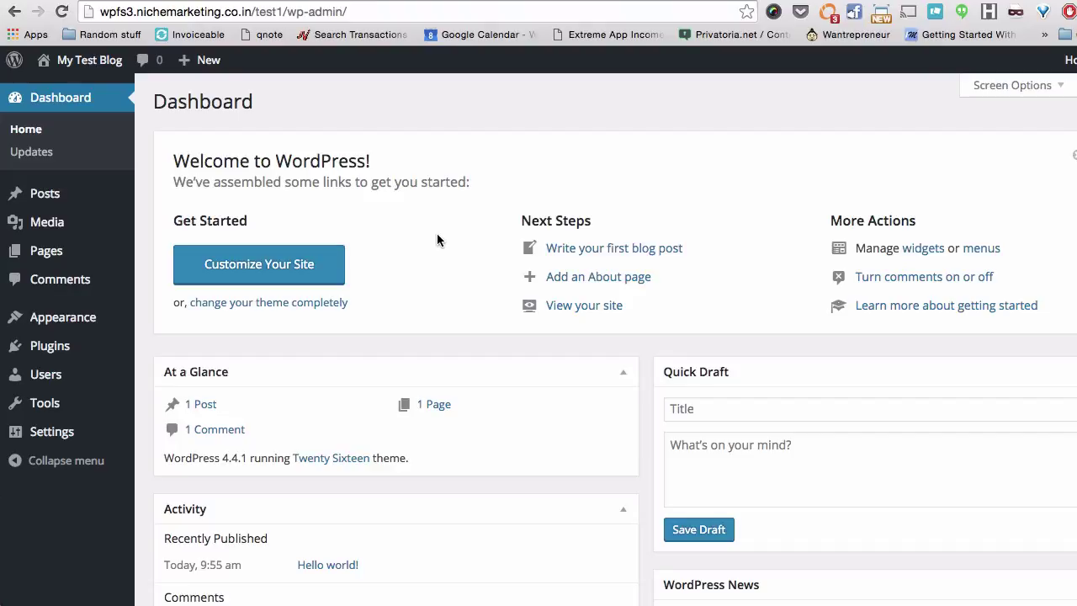
left_click(81, 195)
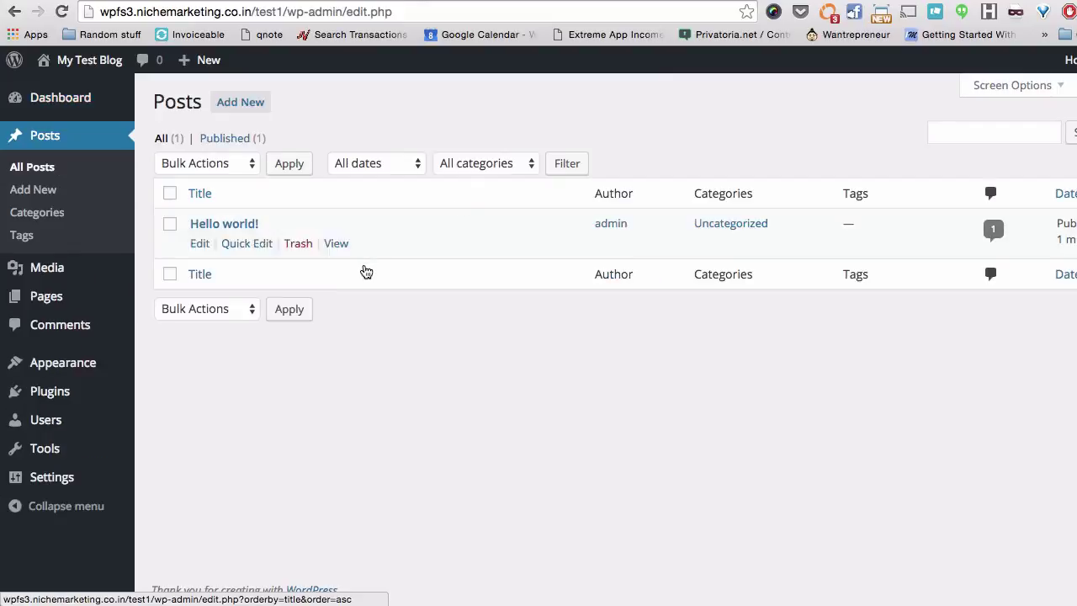
mouse_move(46, 297)
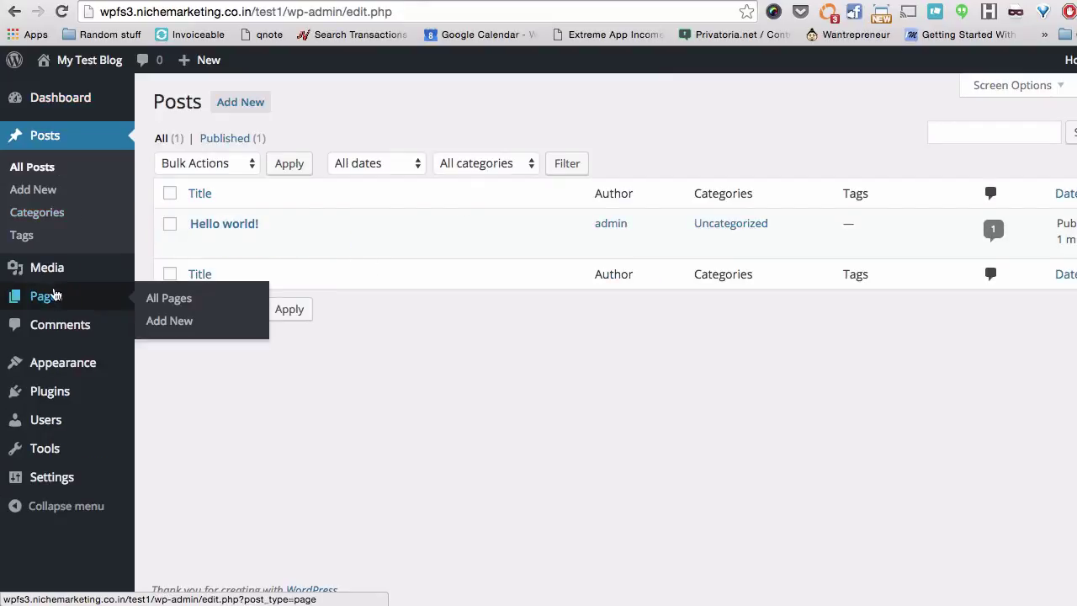
left_click(153, 297)
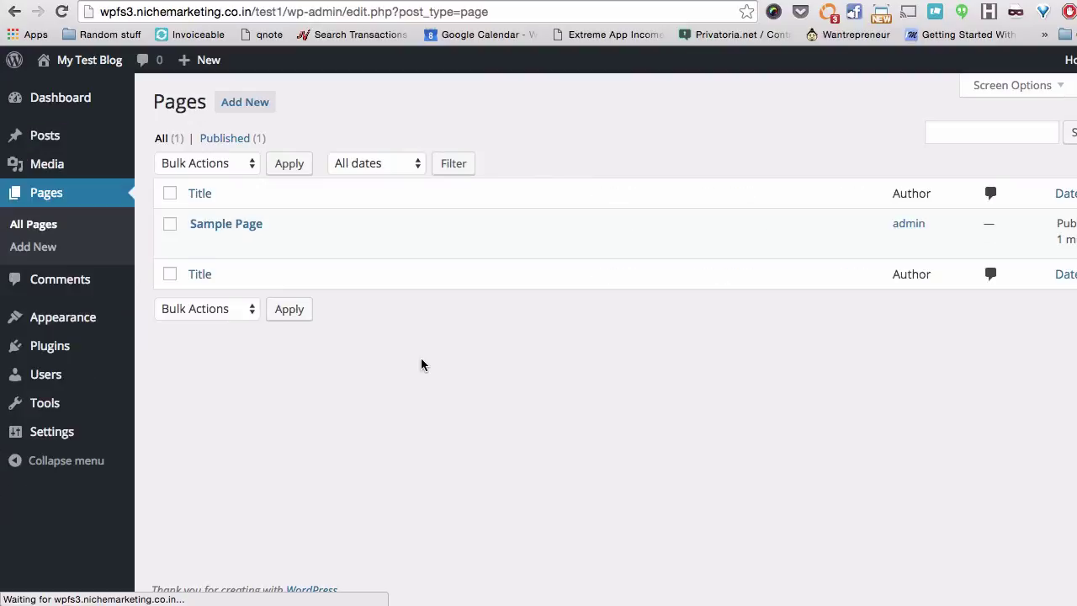